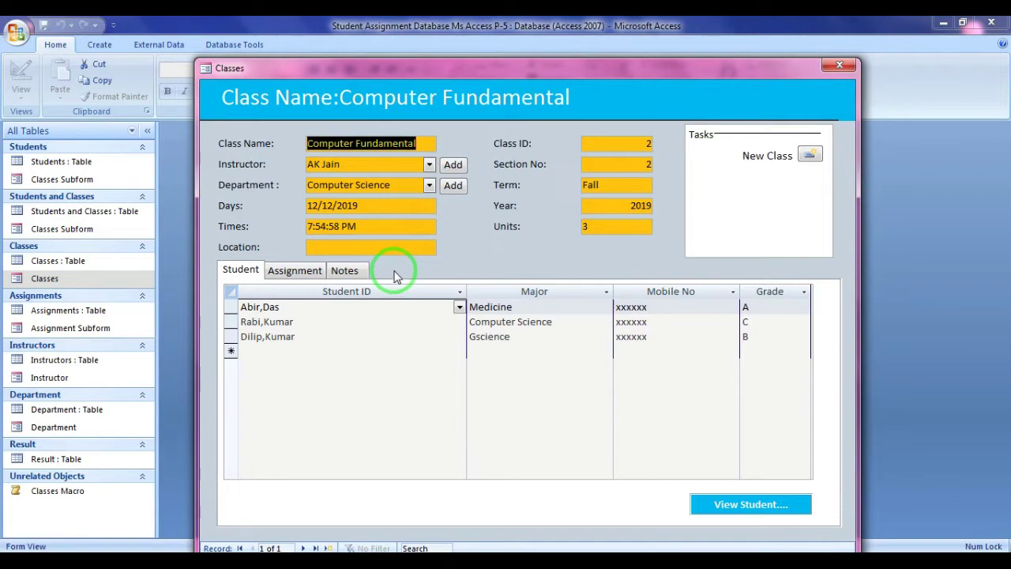
View the blank Instructor entry form and the Instructor choices on the Classes form, leaving the current instructor selected.
{"action": "left_click", "coordinate": [453, 166]}
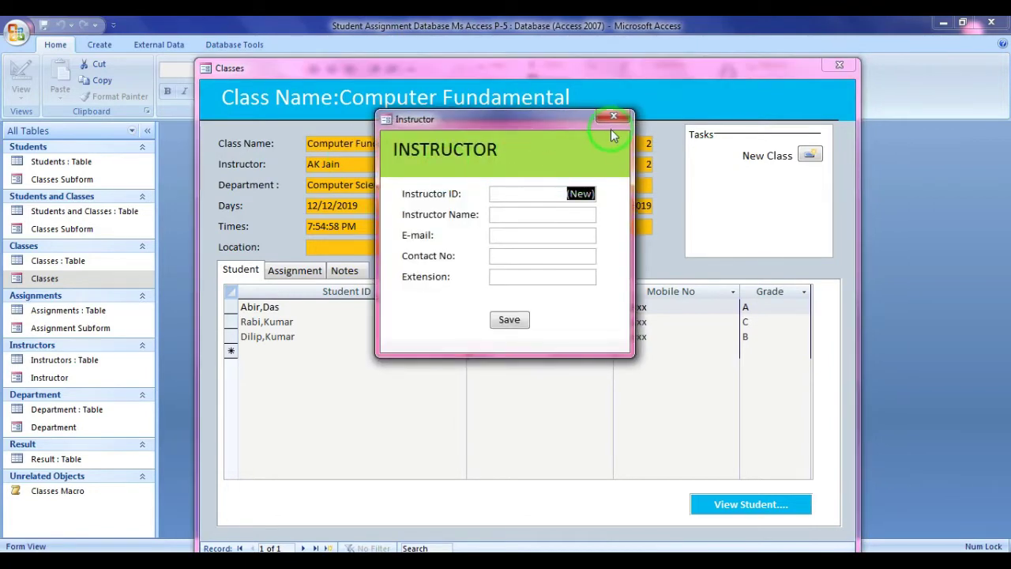
{"action": "left_click", "coordinate": [613, 117]}
{"action": "left_click", "coordinate": [429, 164]}
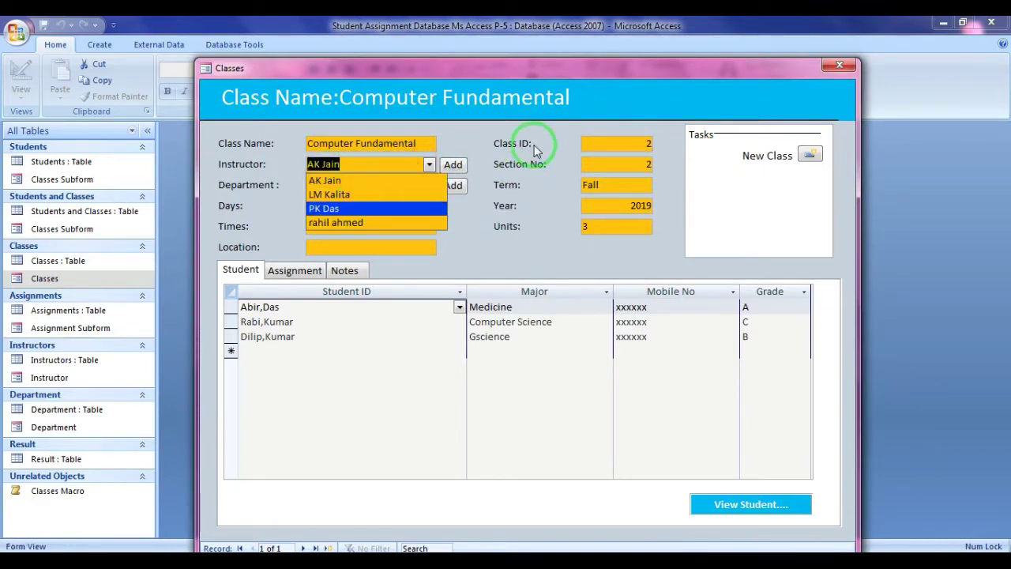
{"action": "left_click", "coordinate": [452, 162]}
{"action": "left_click", "coordinate": [454, 190]}
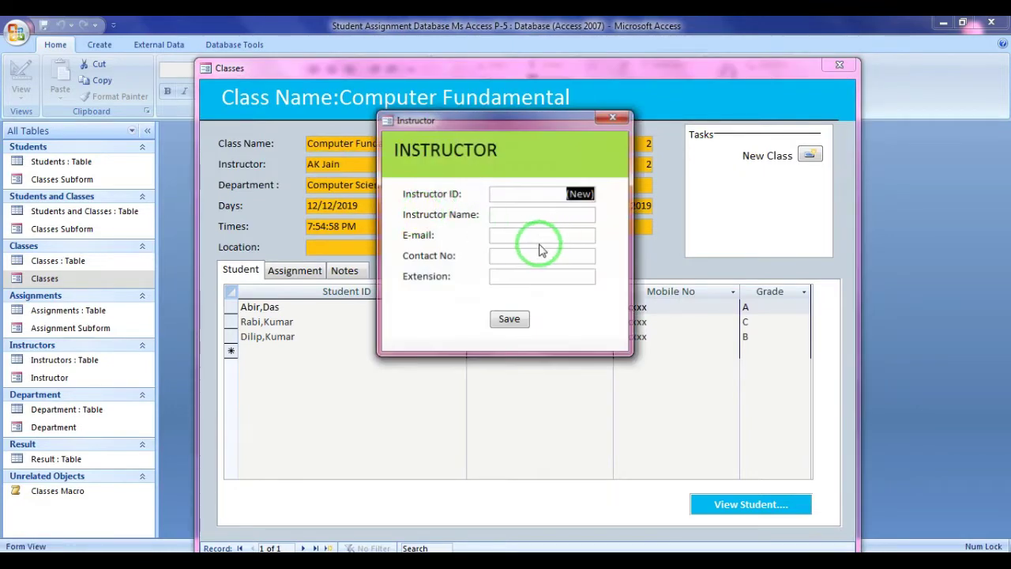
{"action": "left_click", "coordinate": [625, 121]}
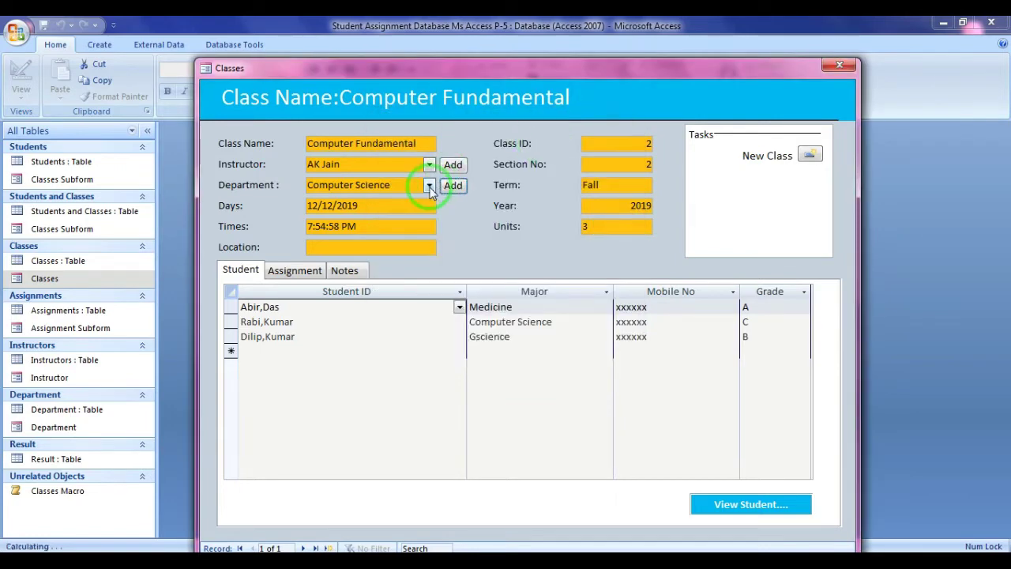
View the Department choices on the Classes form and close the form without changing the department.
{"action": "left_click", "coordinate": [429, 187]}
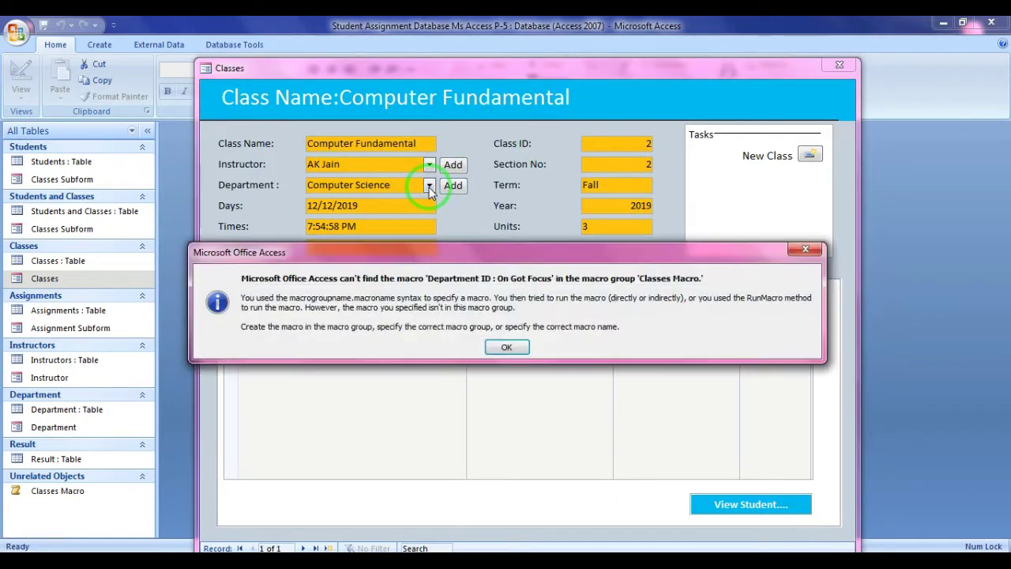
{"action": "left_click", "coordinate": [505, 345]}
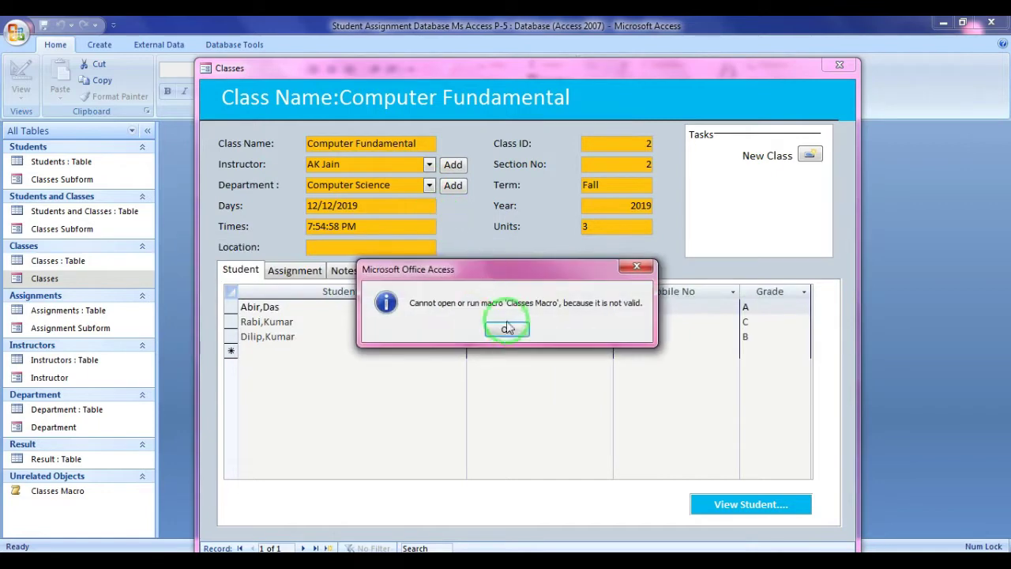
{"action": "left_click", "coordinate": [508, 329]}
{"action": "left_click", "coordinate": [429, 186]}
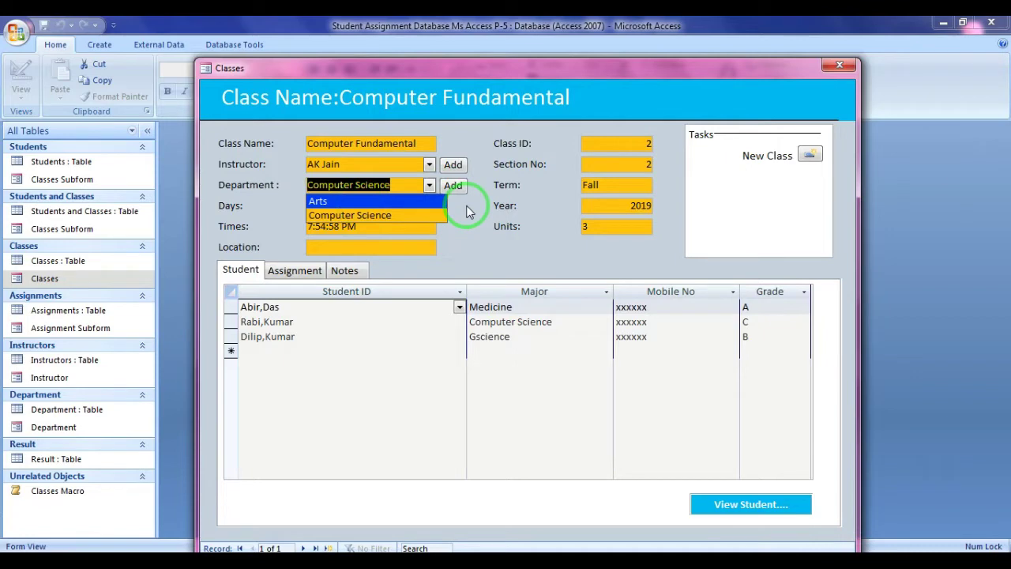
{"action": "left_click", "coordinate": [467, 211]}
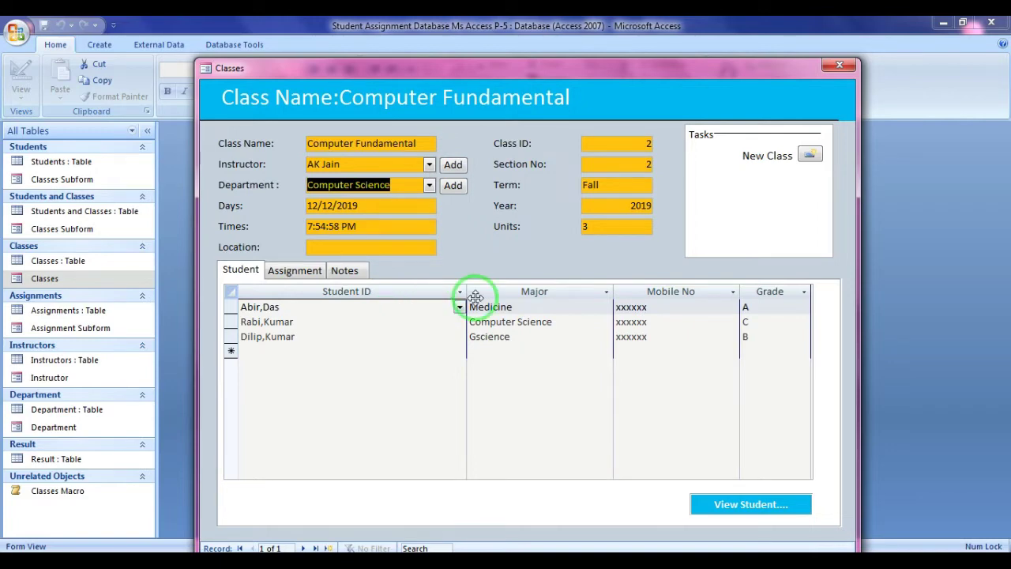
{"action": "left_click", "coordinate": [840, 67]}
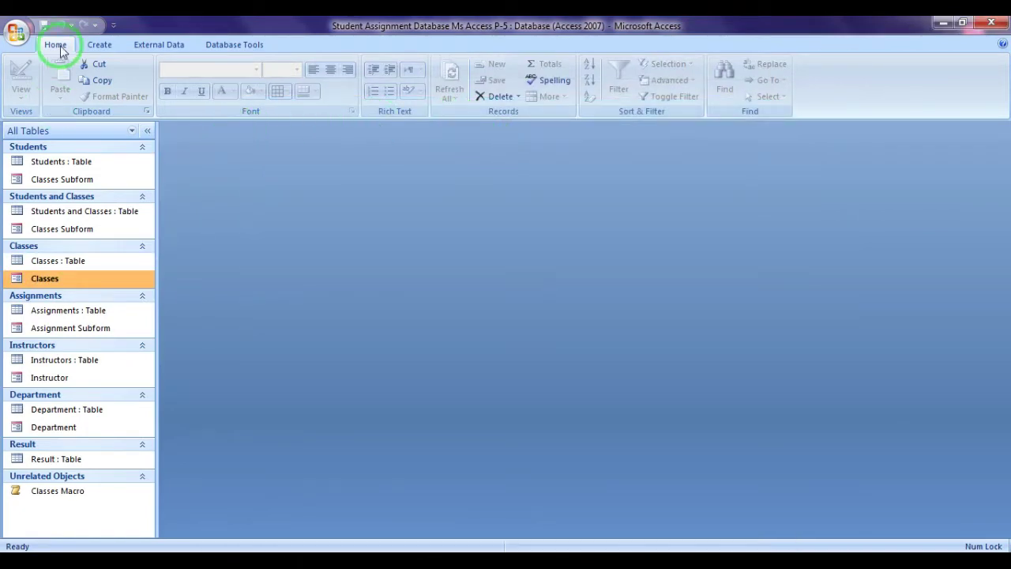
Create a new query in Design view with the Assignments, Result, and Students and Classes tables.
{"action": "left_click", "coordinate": [100, 46]}
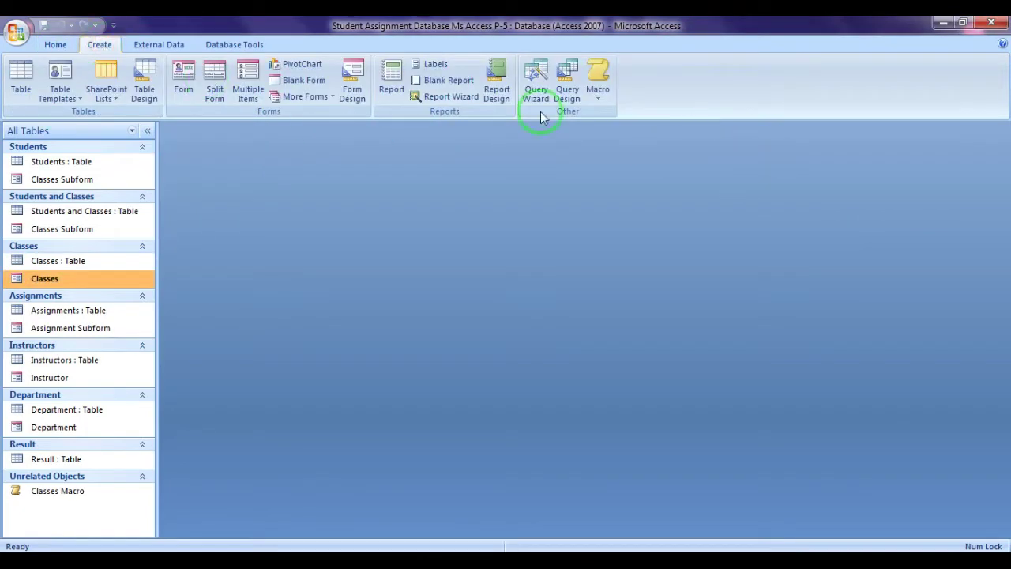
{"action": "left_click", "coordinate": [573, 80]}
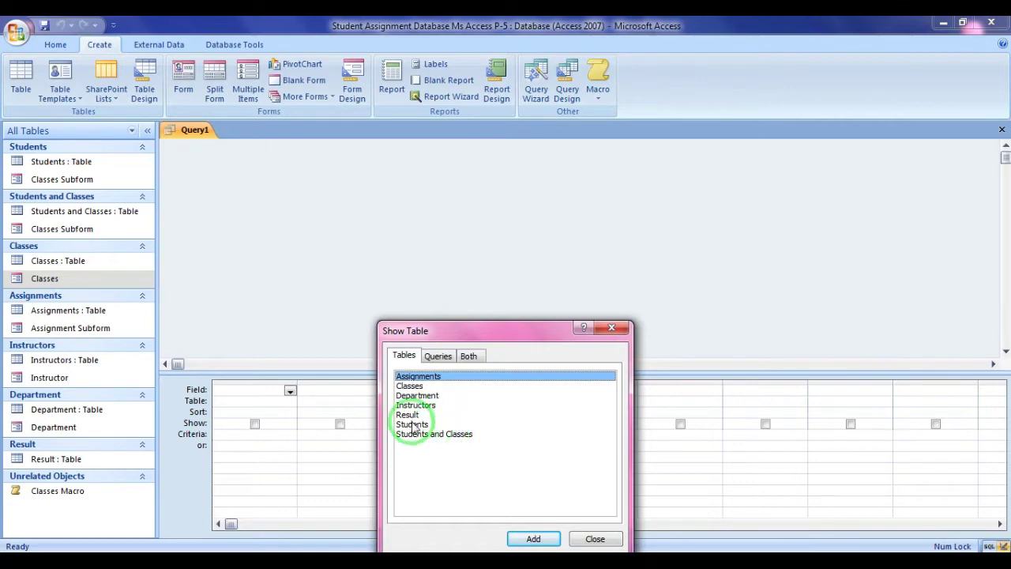
{"action": "left_click", "coordinate": [412, 378]}
{"action": "left_click", "coordinate": [532, 539]}
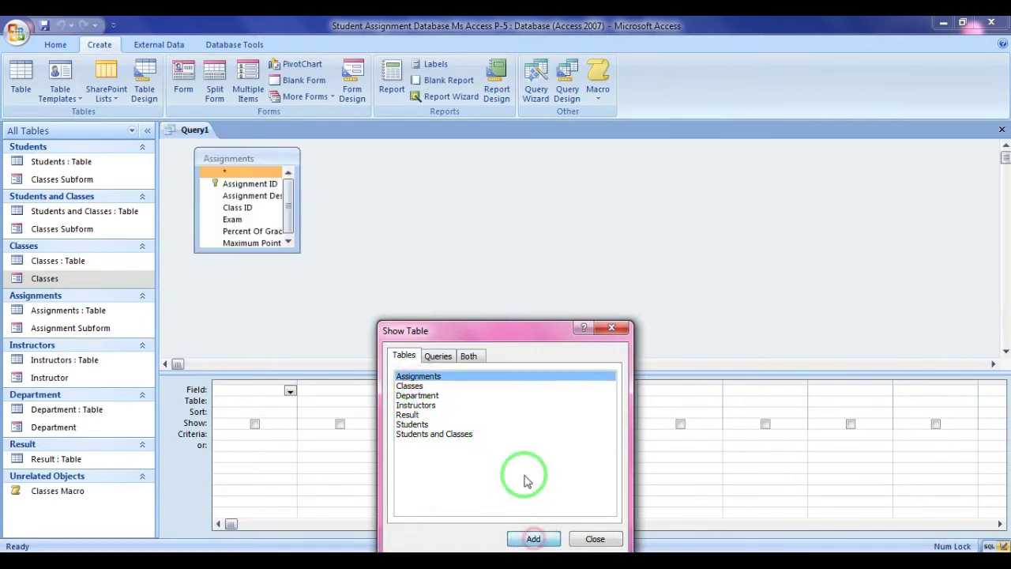
{"action": "left_click", "coordinate": [415, 414]}
{"action": "left_click", "coordinate": [535, 537]}
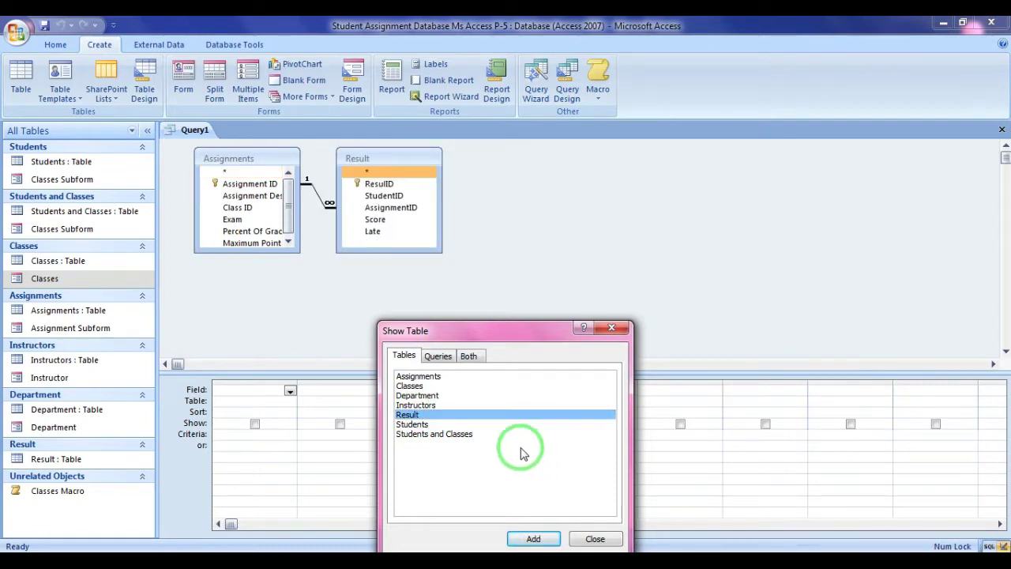
{"action": "left_click", "coordinate": [438, 434]}
{"action": "left_click", "coordinate": [545, 539]}
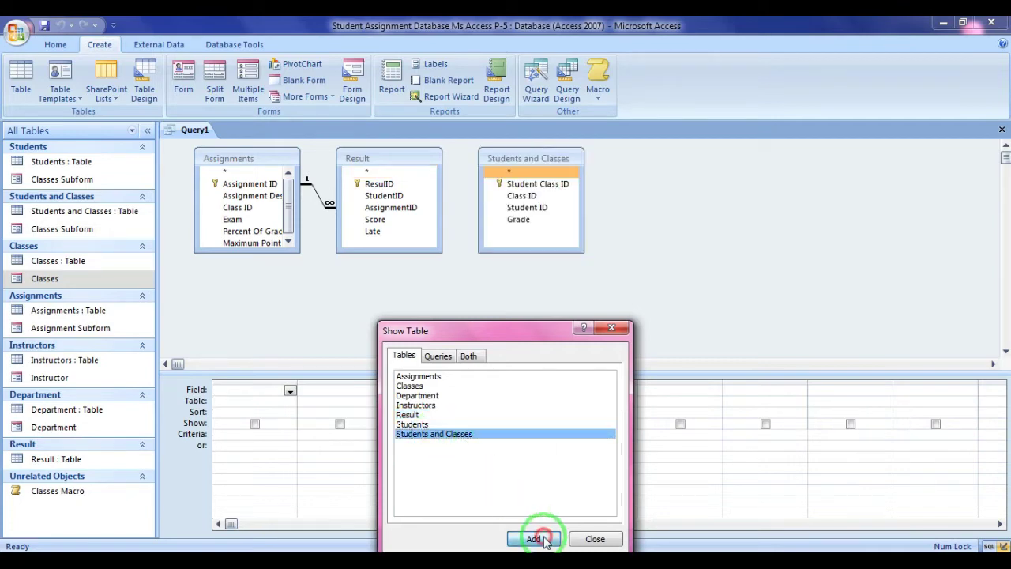
{"action": "left_click", "coordinate": [596, 539]}
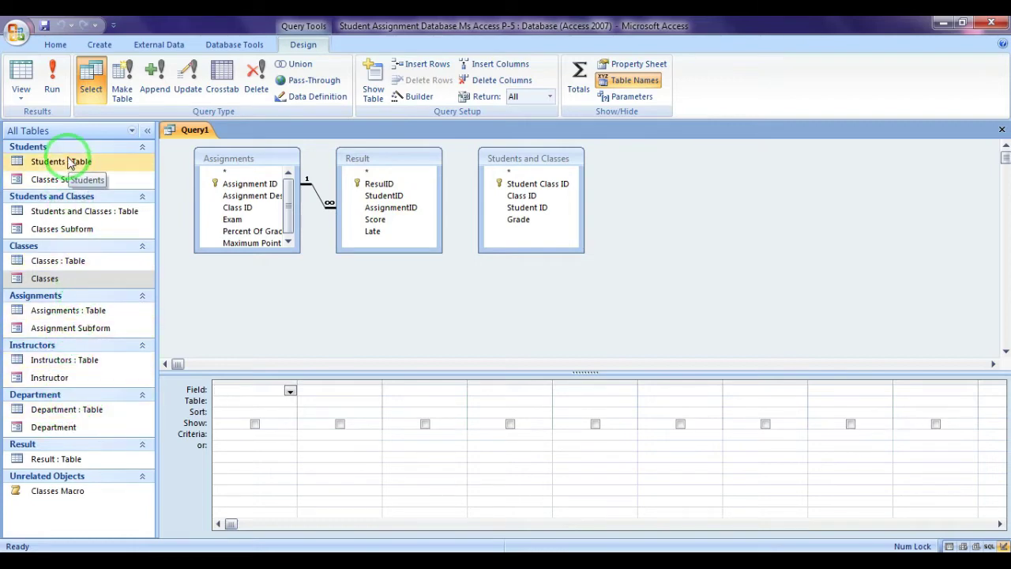
Rename the primary key field of the Result table as ResultID and save the table design.
{"action": "right_click", "coordinate": [57, 463]}
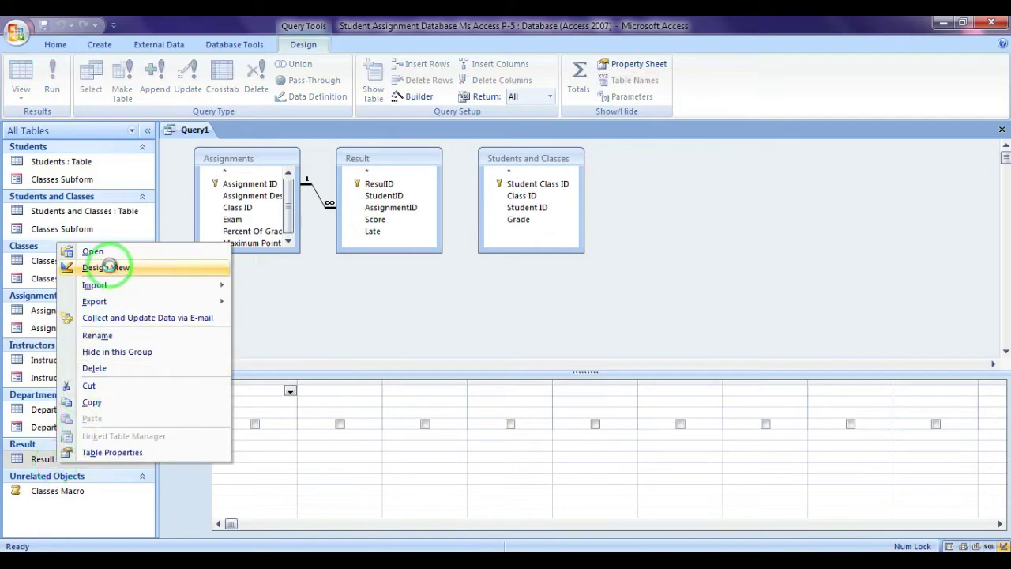
{"action": "left_click", "coordinate": [108, 267]}
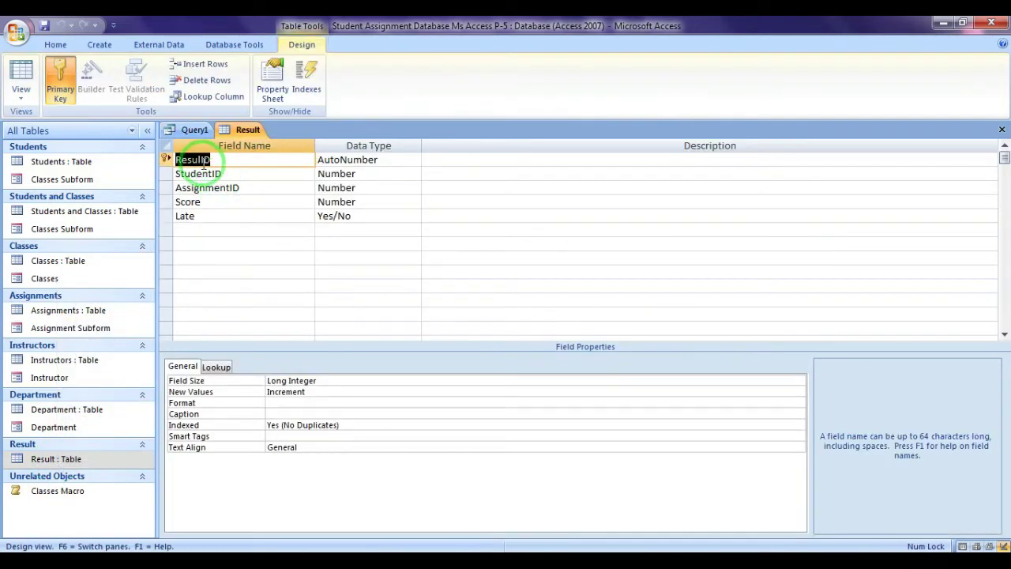
{"action": "left_click", "coordinate": [201, 160]}
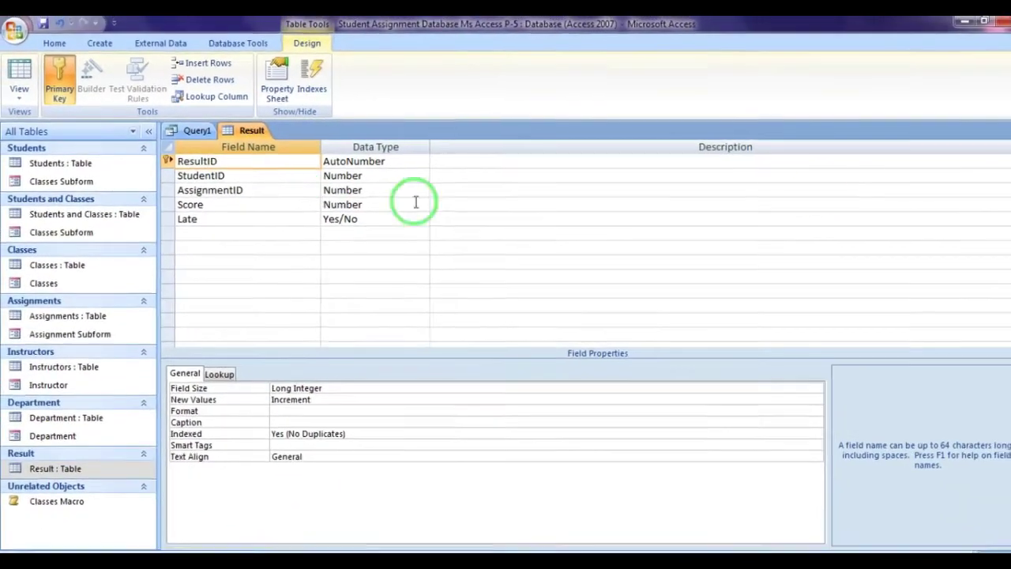
{"action": "left_click", "coordinate": [1001, 128]}
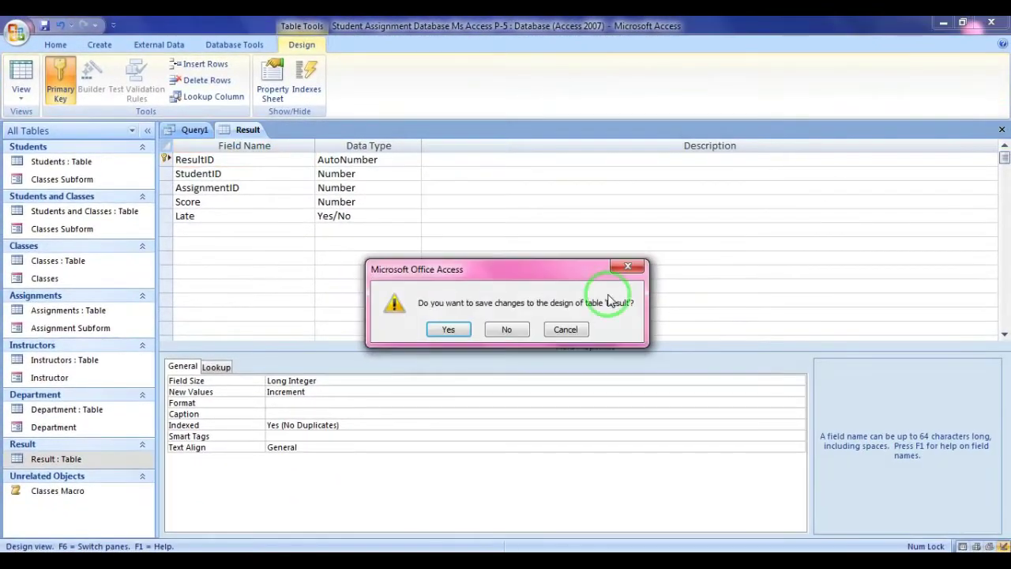
{"action": "left_click", "coordinate": [454, 328]}
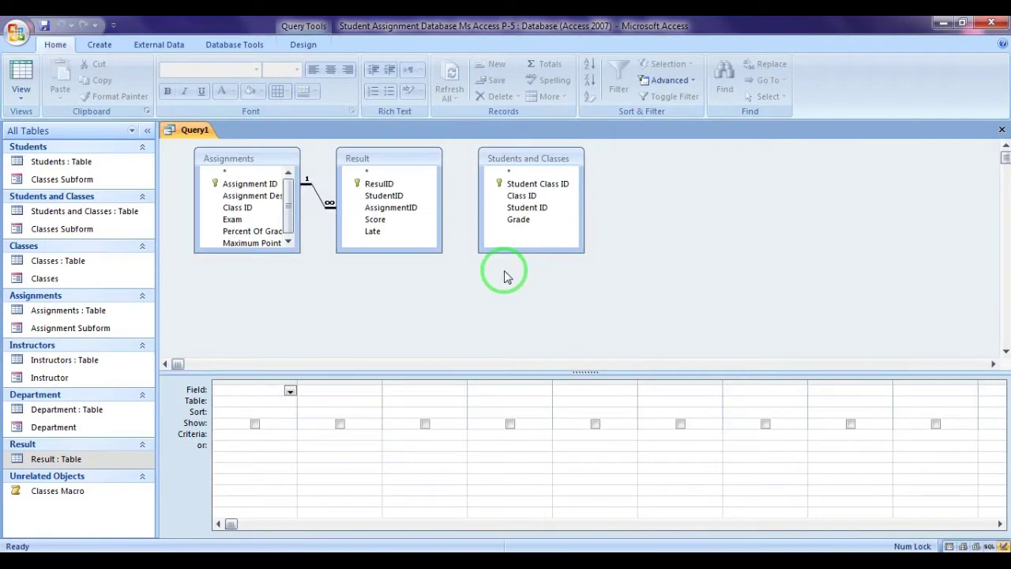
Remove the Result table from the query design.
{"action": "left_click", "coordinate": [420, 160]}
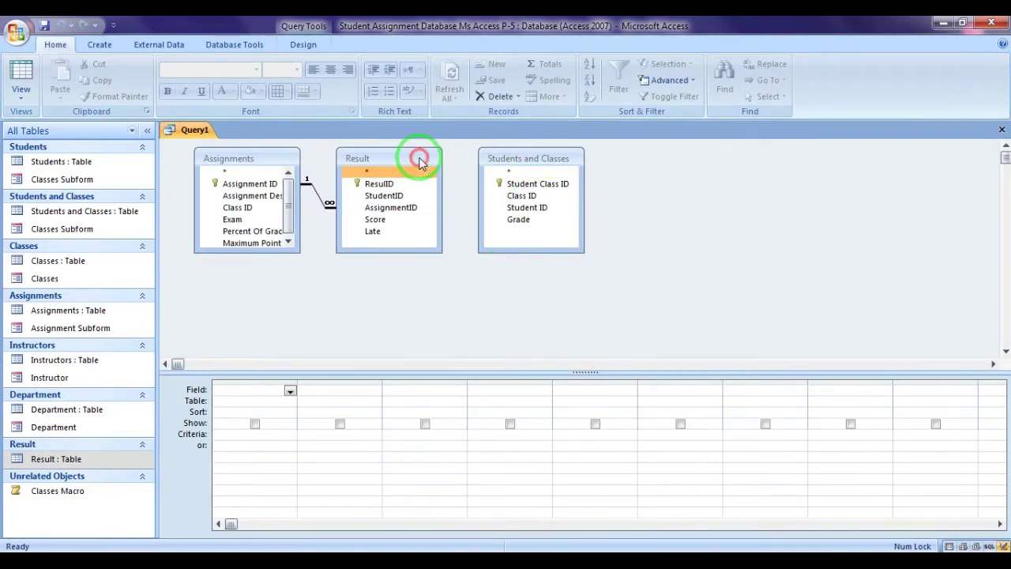
{"action": "double_click", "coordinate": [419, 161]}
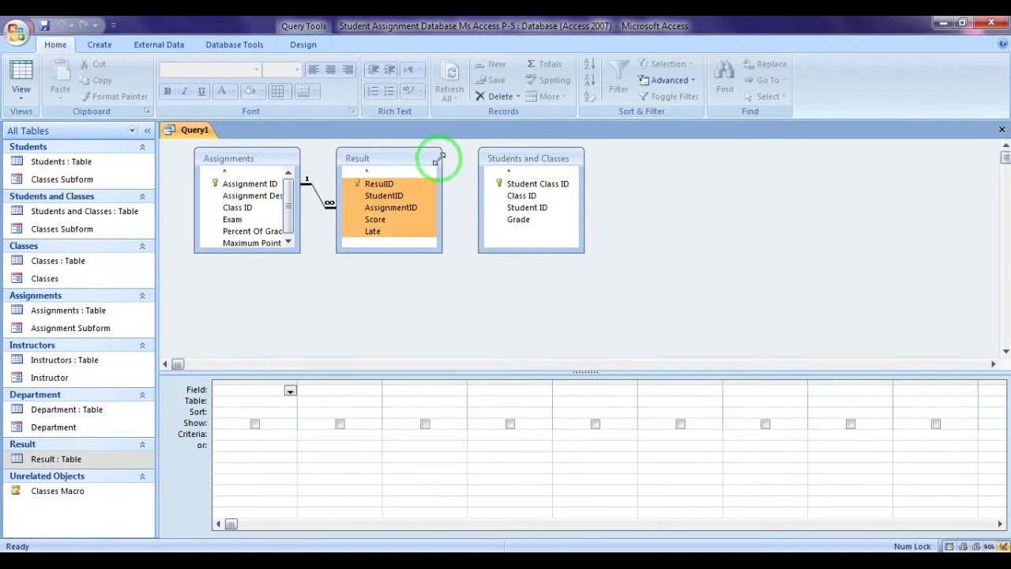
{"action": "right_click", "coordinate": [409, 162]}
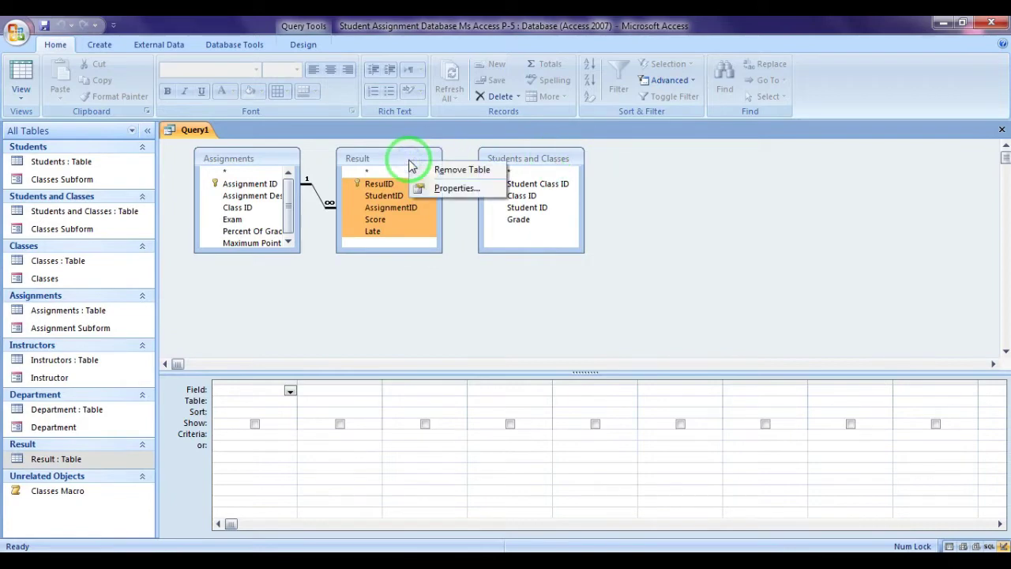
{"action": "left_click", "coordinate": [450, 169]}
{"action": "left_click", "coordinate": [395, 178]}
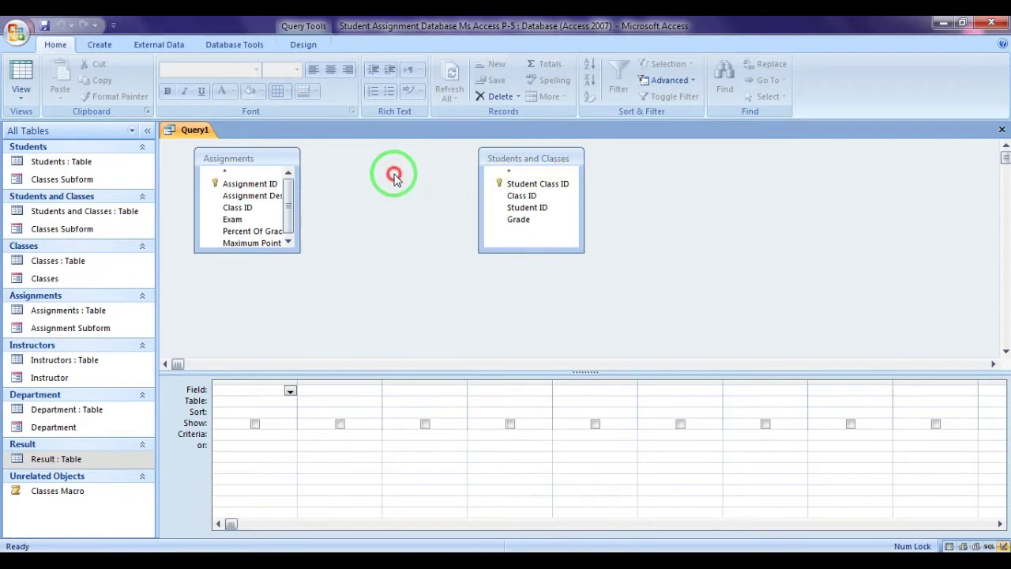
Add the Result table back to the query between Assignments and Students and Classes.
{"action": "left_click", "coordinate": [298, 45]}
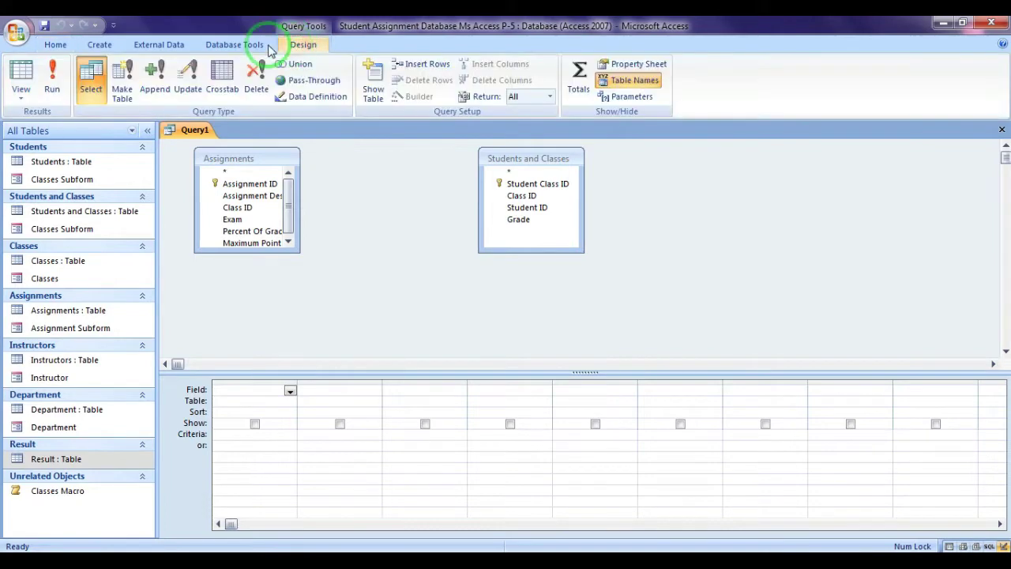
{"action": "left_click", "coordinate": [248, 49]}
{"action": "left_click", "coordinate": [305, 44]}
{"action": "left_click", "coordinate": [377, 85]}
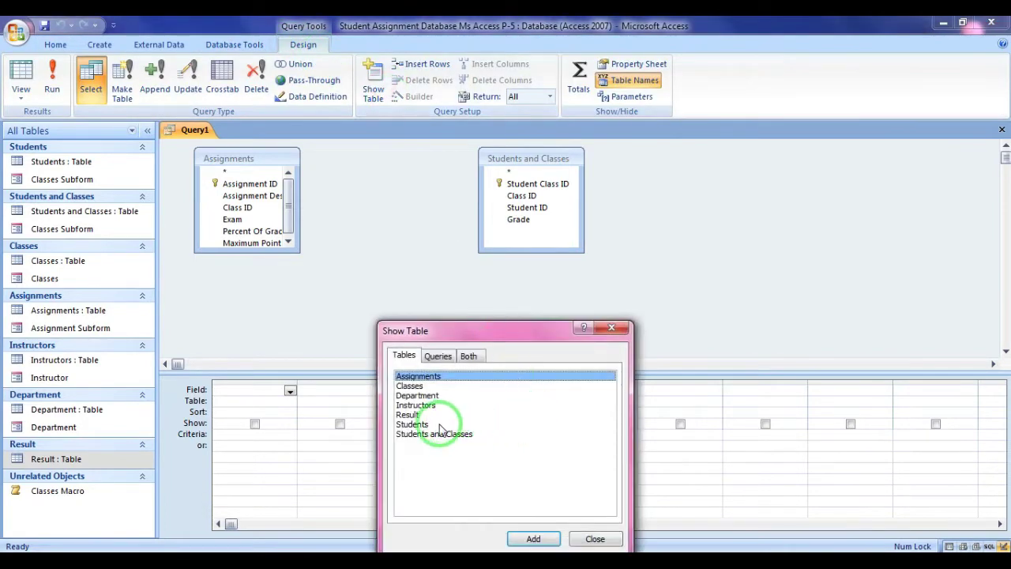
{"action": "left_click", "coordinate": [406, 414]}
{"action": "left_click", "coordinate": [533, 538]}
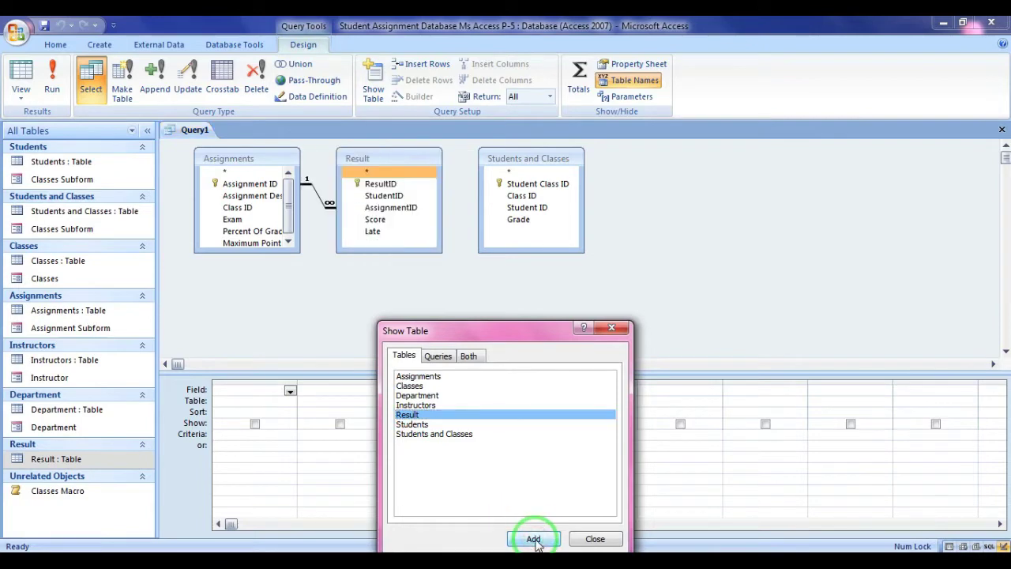
{"action": "left_click", "coordinate": [595, 539]}
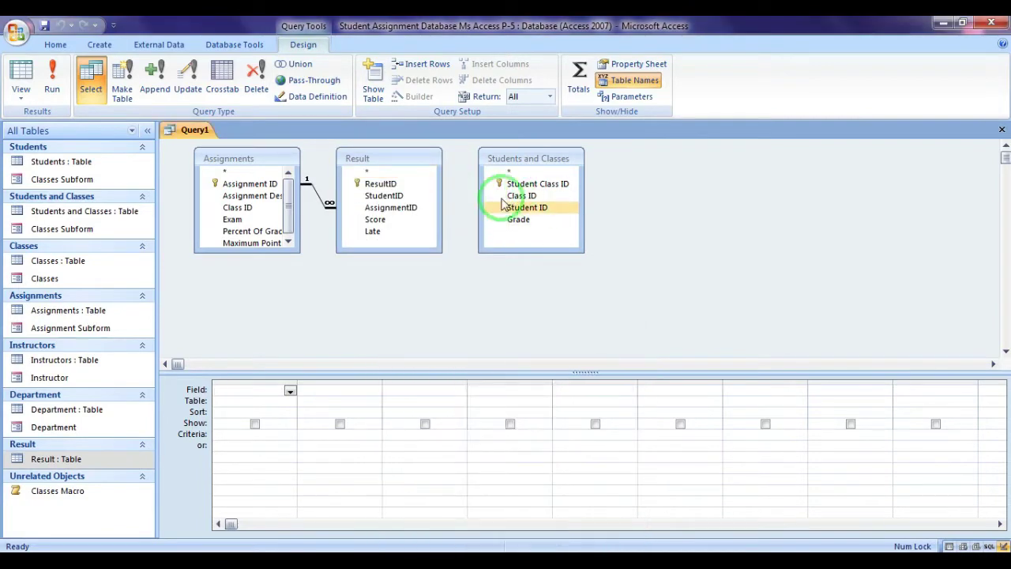
Join Result's StudentID to Student ID in Students and Classes, including only rows with equal joined fields, and enlarge the Assignments field list.
{"action": "left_click", "coordinate": [421, 197]}
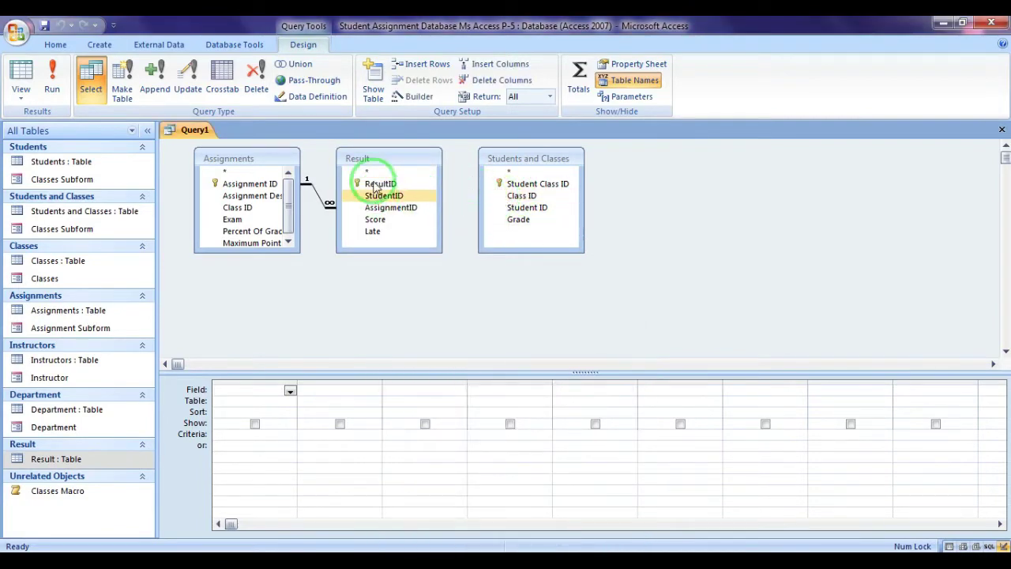
{"action": "left_click", "coordinate": [363, 157]}
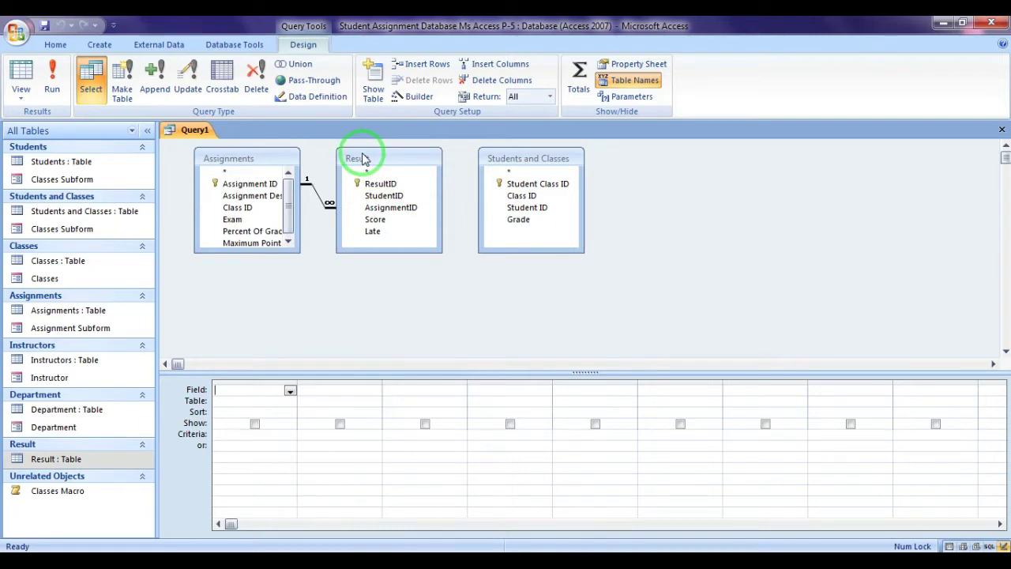
{"action": "left_click", "coordinate": [514, 208]}
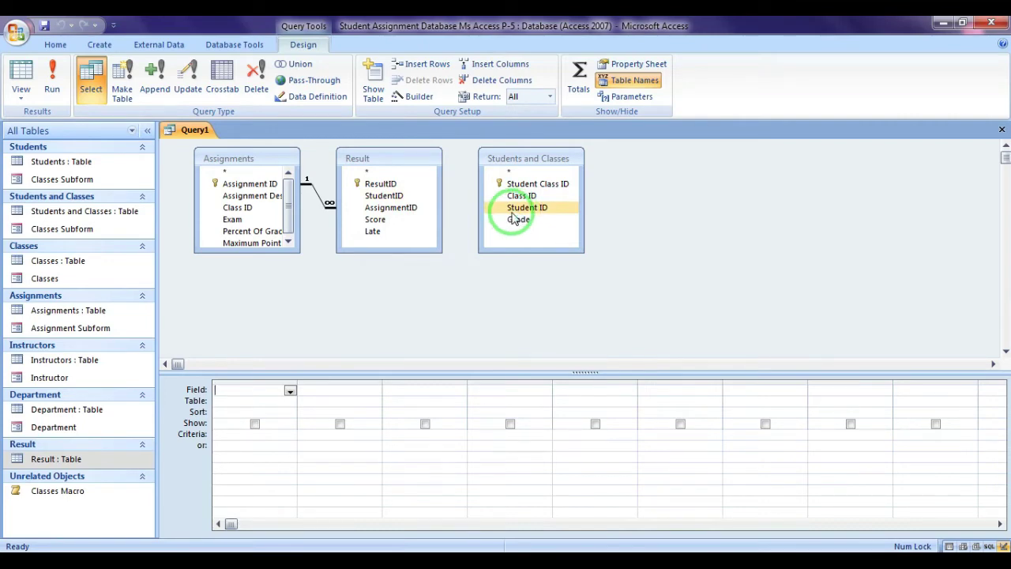
{"action": "left_click_drag", "start_coordinate": [399, 195], "coordinate": [512, 210]}
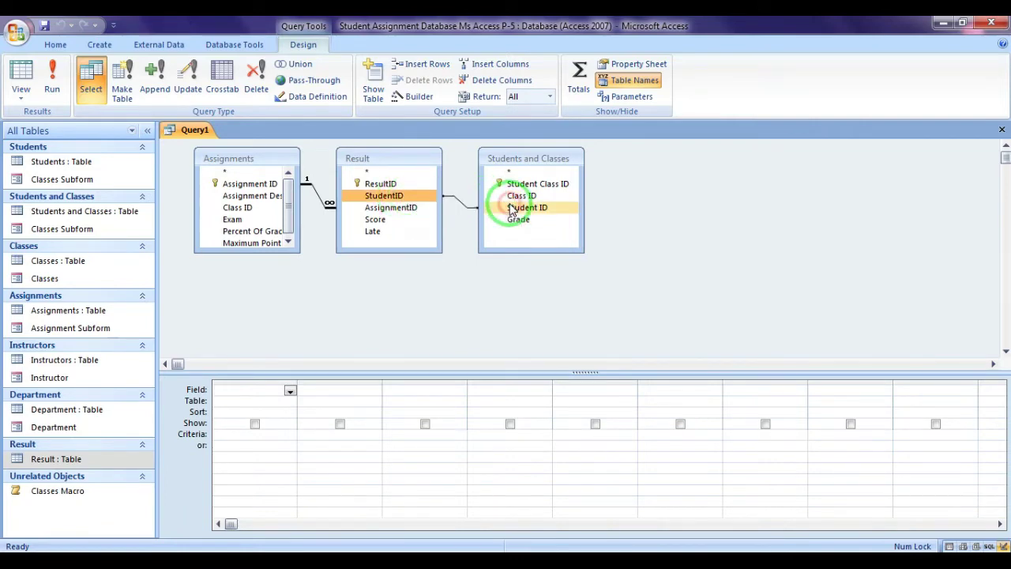
{"action": "double_click", "coordinate": [457, 199]}
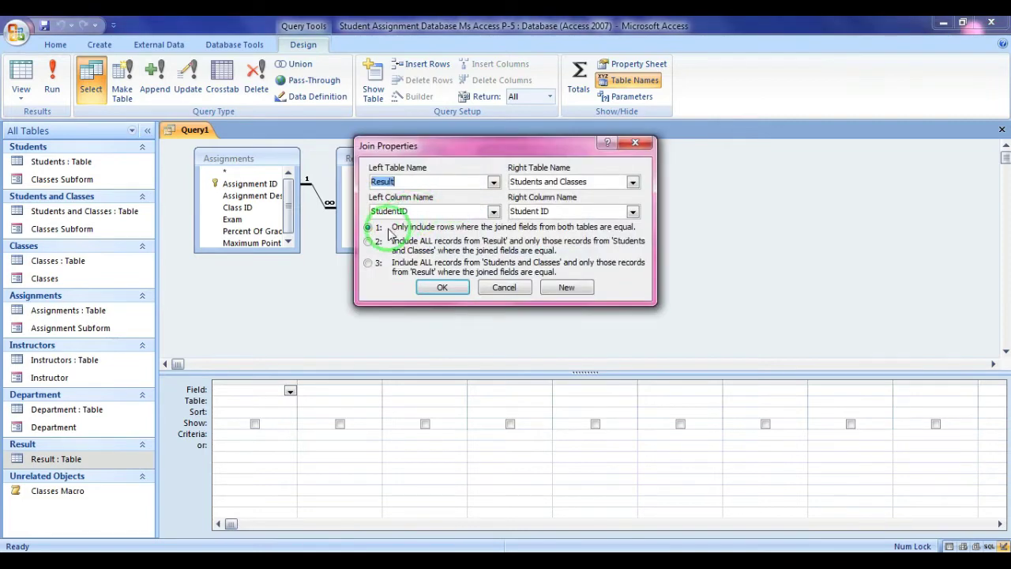
{"action": "left_click", "coordinate": [441, 288]}
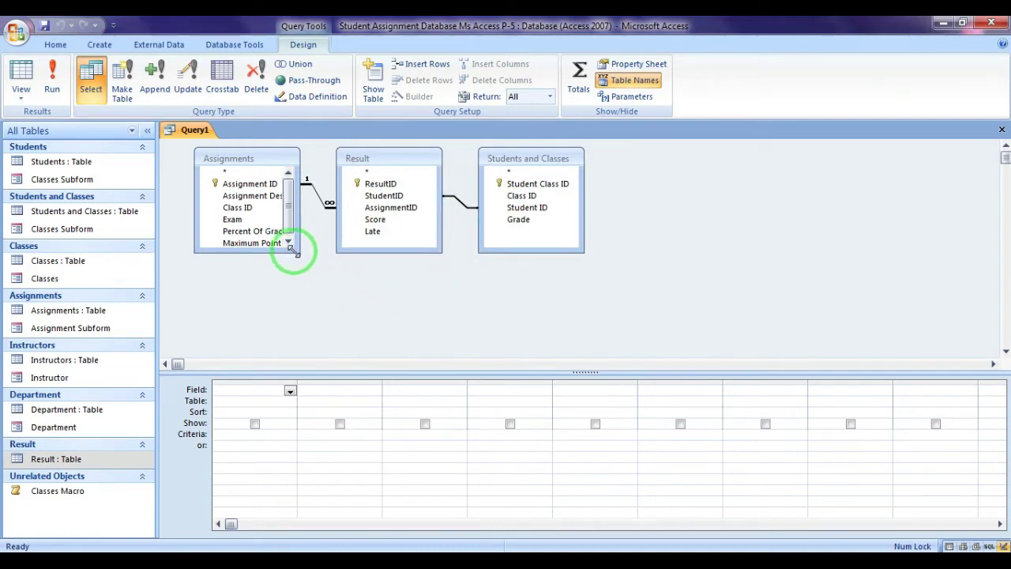
{"action": "left_click_drag", "start_coordinate": [292, 248], "coordinate": [292, 272]}
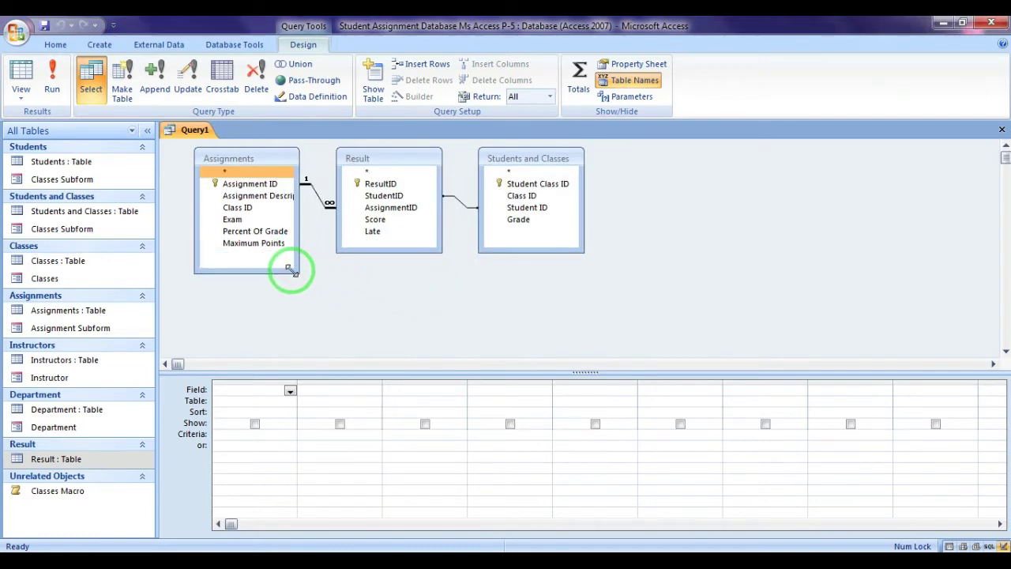
Join Class ID in Assignments to Class ID in Students and Classes, and spread the three field lists apart to separate their join lines.
{"action": "left_click", "coordinate": [254, 207]}
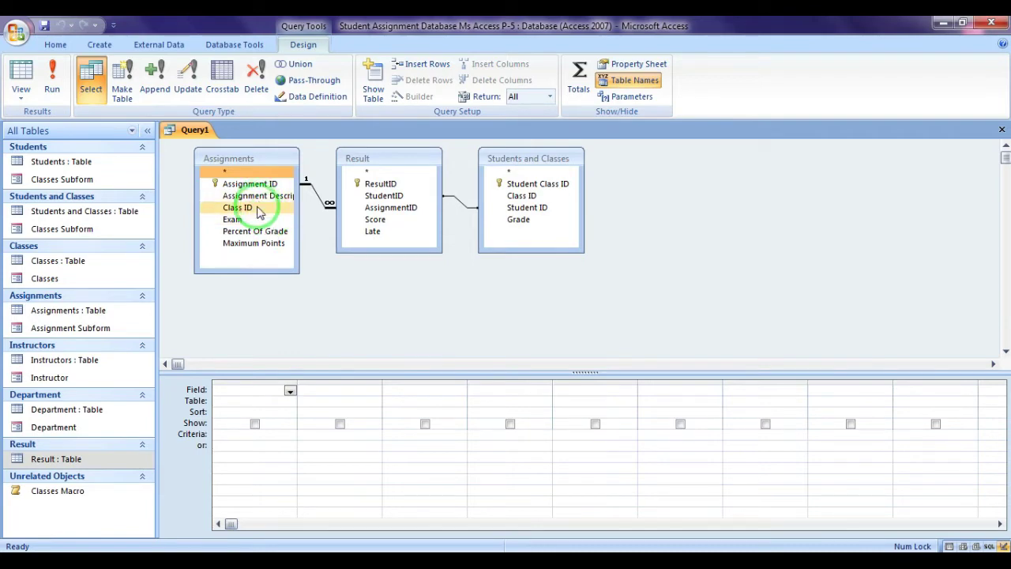
{"action": "left_click_drag", "start_coordinate": [258, 213], "coordinate": [515, 196]}
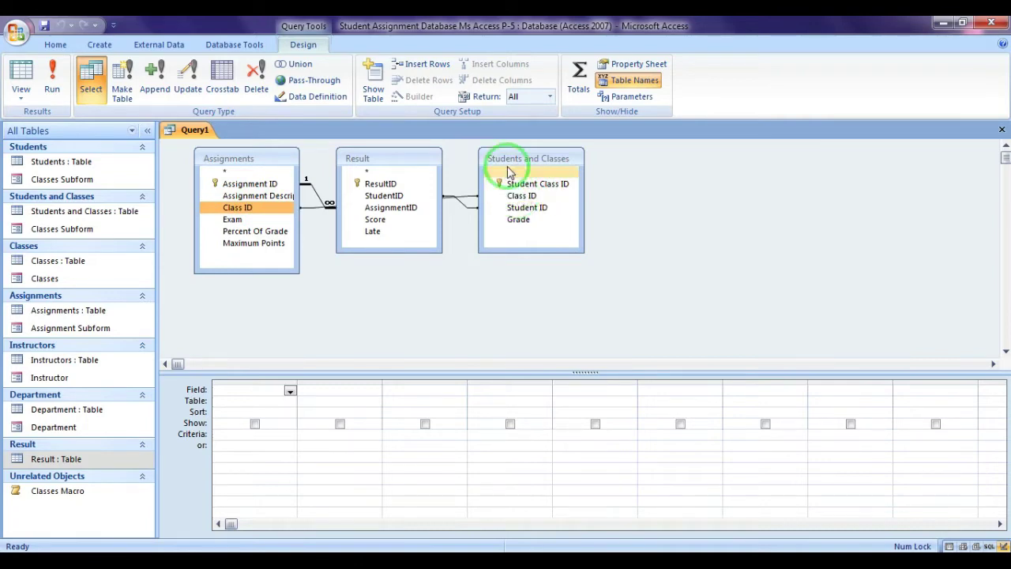
{"action": "left_click_drag", "start_coordinate": [509, 158], "coordinate": [515, 231]}
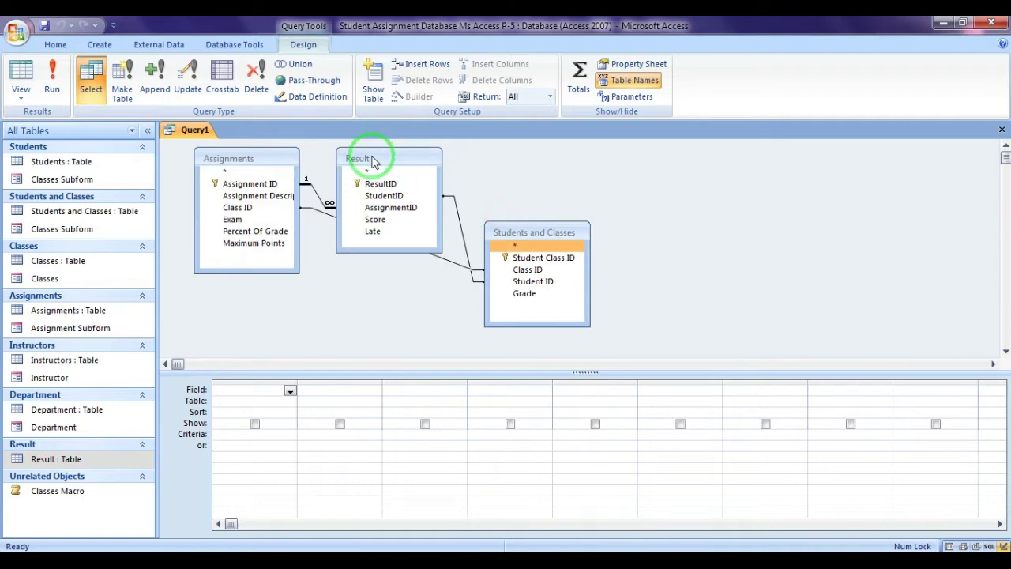
{"action": "left_click_drag", "start_coordinate": [381, 156], "coordinate": [438, 151]}
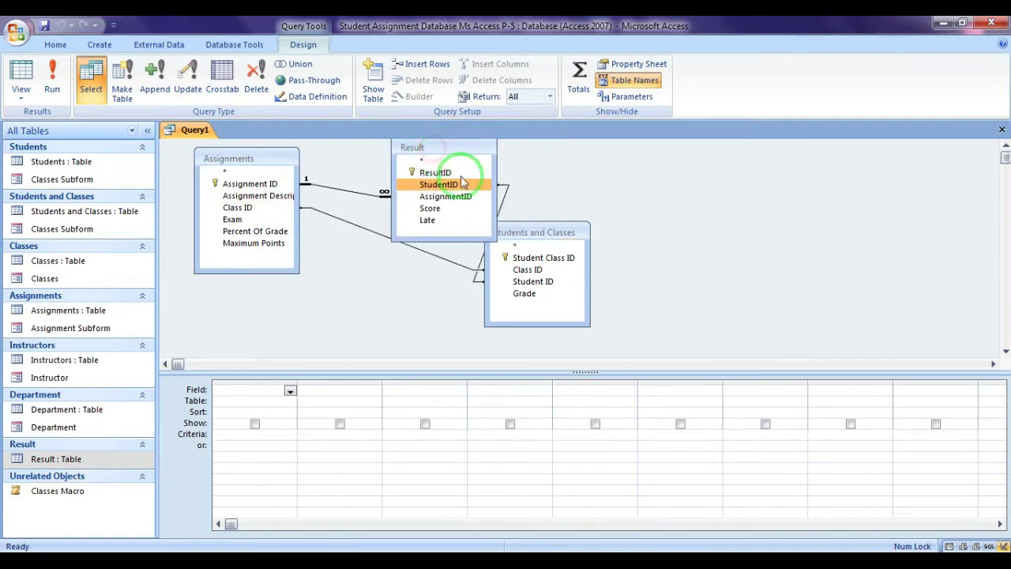
{"action": "left_click_drag", "start_coordinate": [554, 239], "coordinate": [581, 251]}
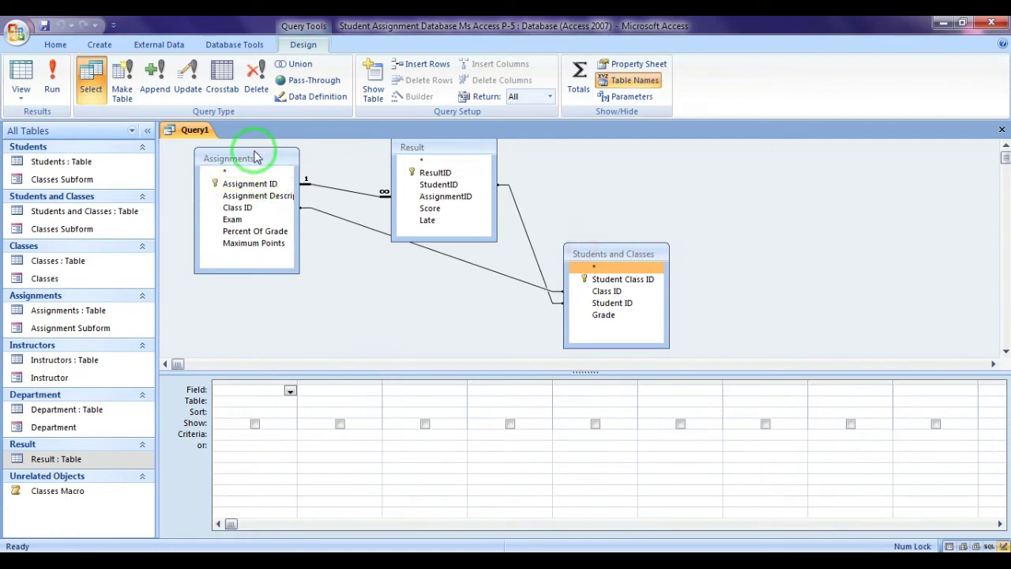
{"action": "left_click_drag", "start_coordinate": [254, 156], "coordinate": [301, 205]}
{"action": "left_click_drag", "start_coordinate": [460, 154], "coordinate": [471, 172]}
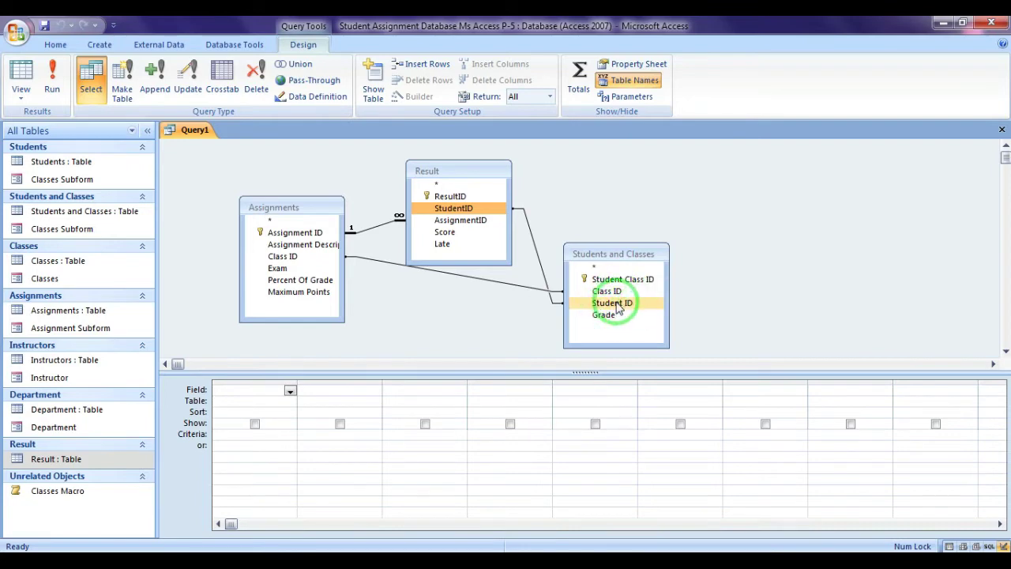
Add Student ID from Students and Classes, Class ID from Assignments and Grade from Students and Classes to the query grid, and widen the Grade column.
{"action": "left_click_drag", "start_coordinate": [620, 306], "coordinate": [229, 390]}
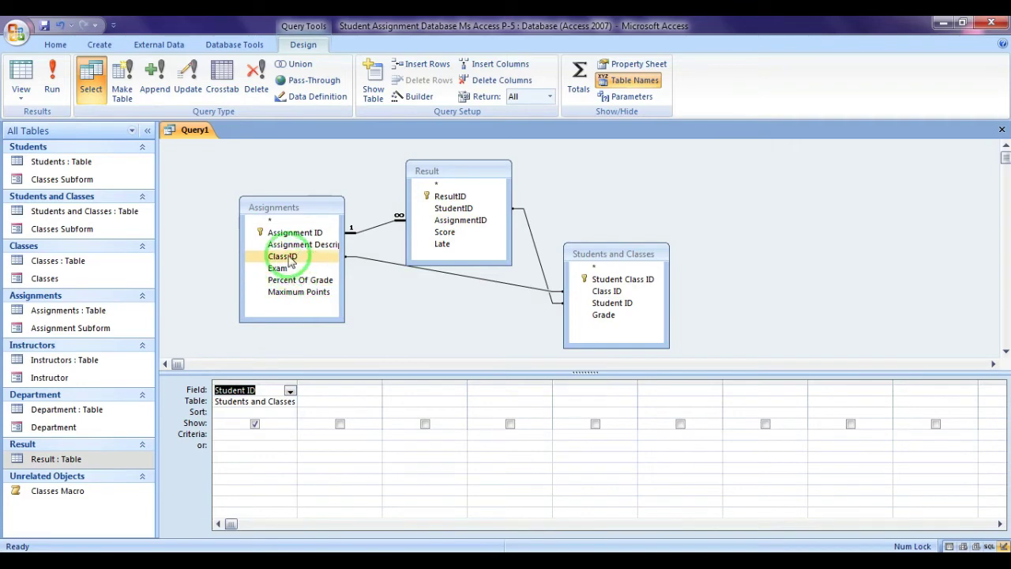
{"action": "left_click_drag", "start_coordinate": [290, 263], "coordinate": [332, 395]}
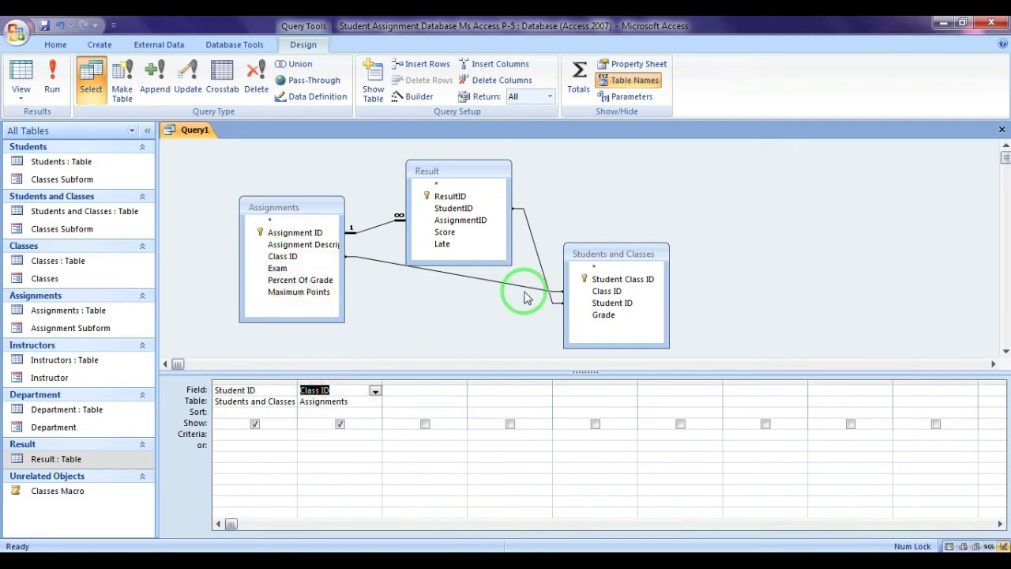
{"action": "left_click", "coordinate": [610, 316]}
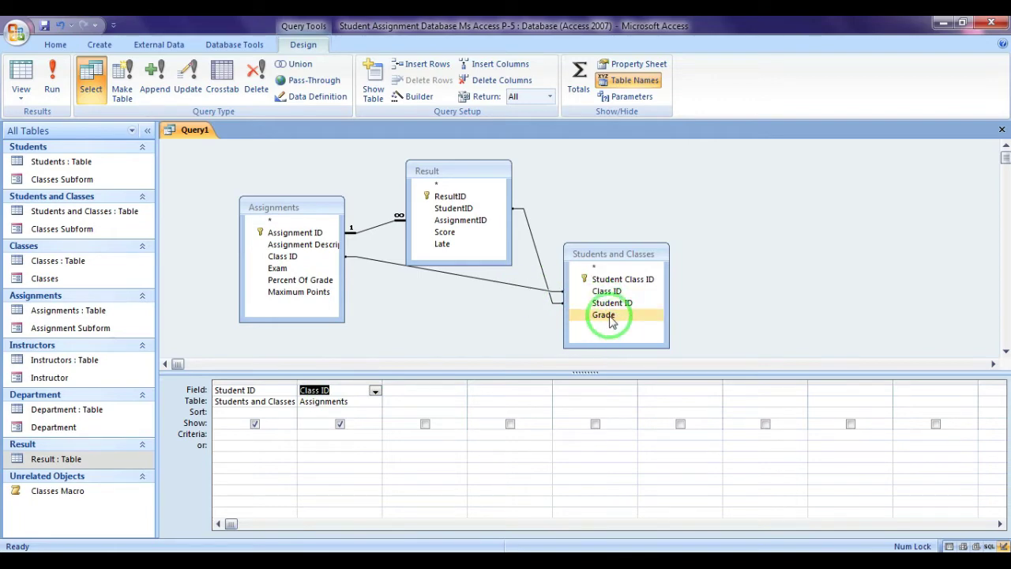
{"action": "left_click_drag", "start_coordinate": [609, 316], "coordinate": [782, 384]}
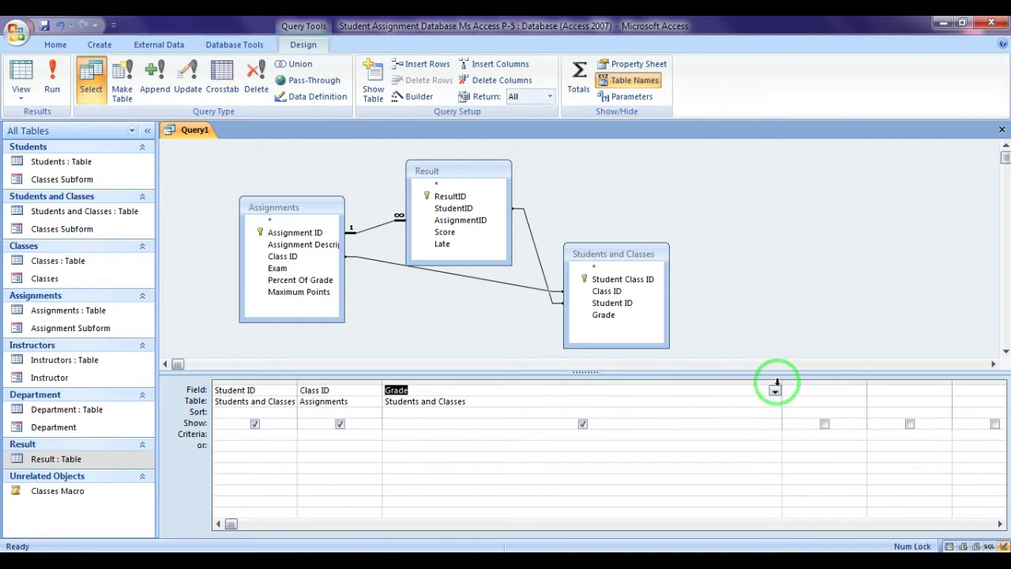
{"action": "left_click_drag", "start_coordinate": [779, 386], "coordinate": [849, 386]}
Rename the Grade column Grade(%) and start its calculated expression with Sum((Result.Score.
{"action": "left_click", "coordinate": [437, 390]}
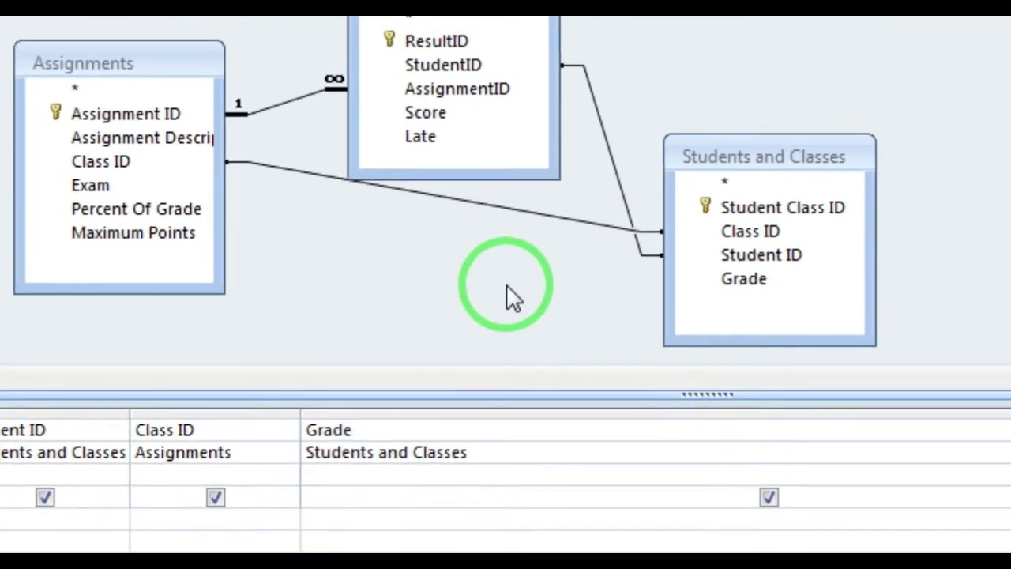
{"action": "type", "text": "(%):"}
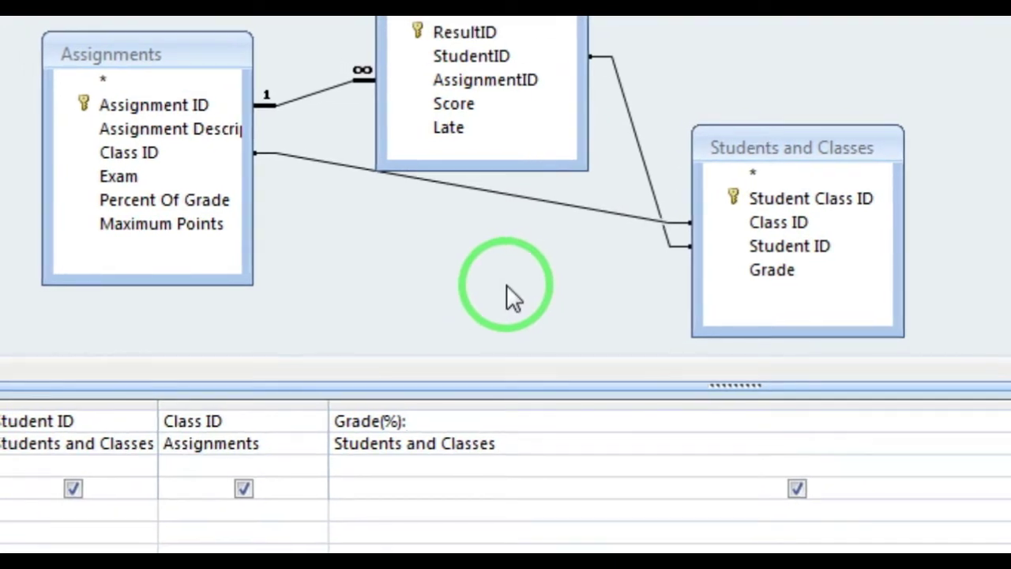
{"action": "type", "text": "S"}
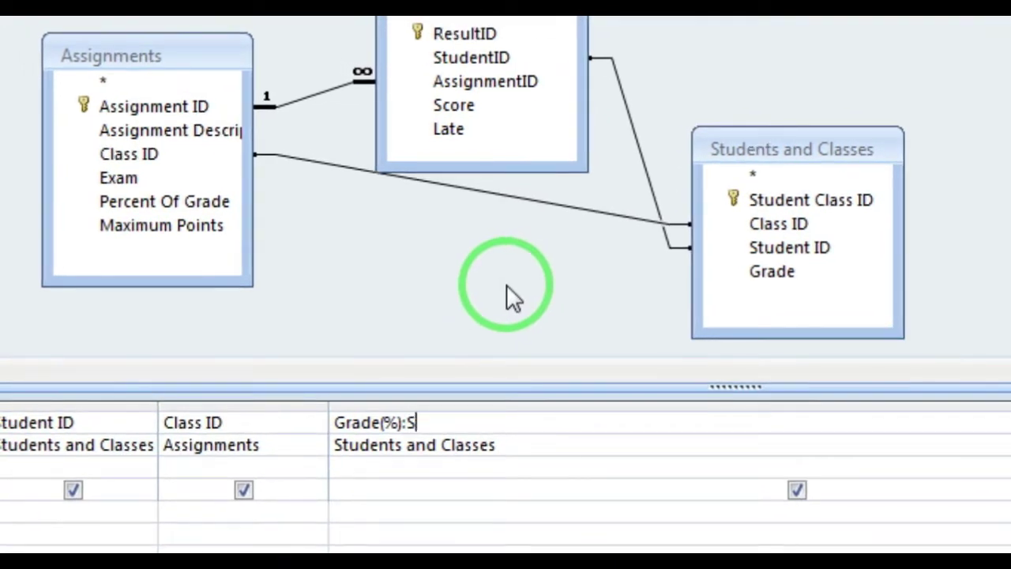
{"action": "type", "text": "um(("}
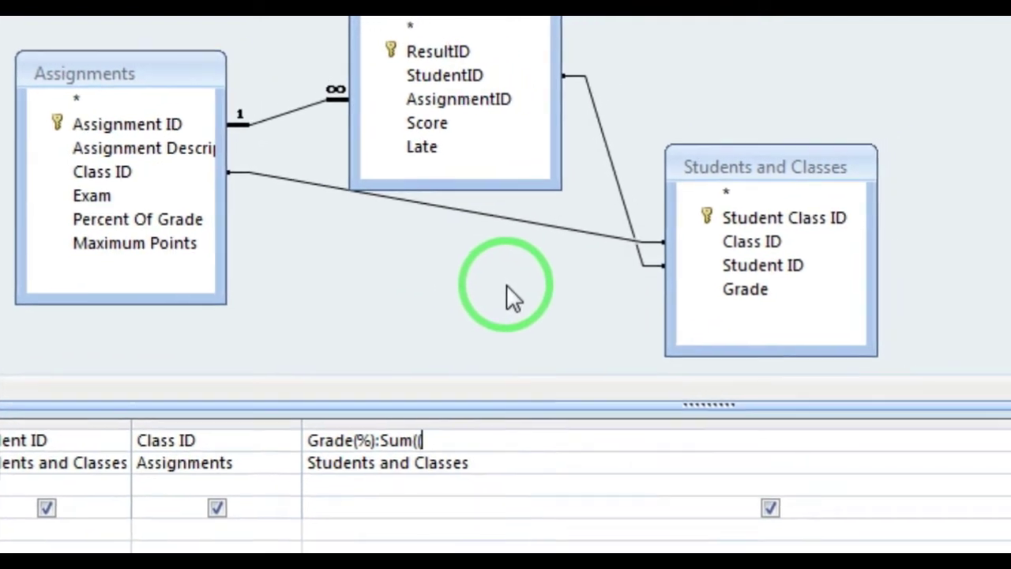
{"action": "type", "text": "Result"}
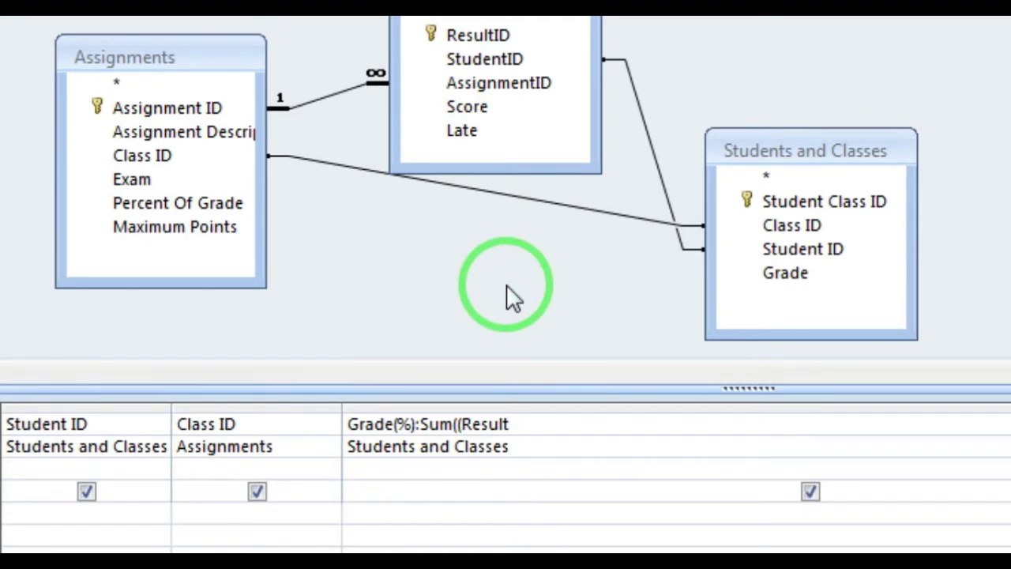
{"action": "type", "text": "."}
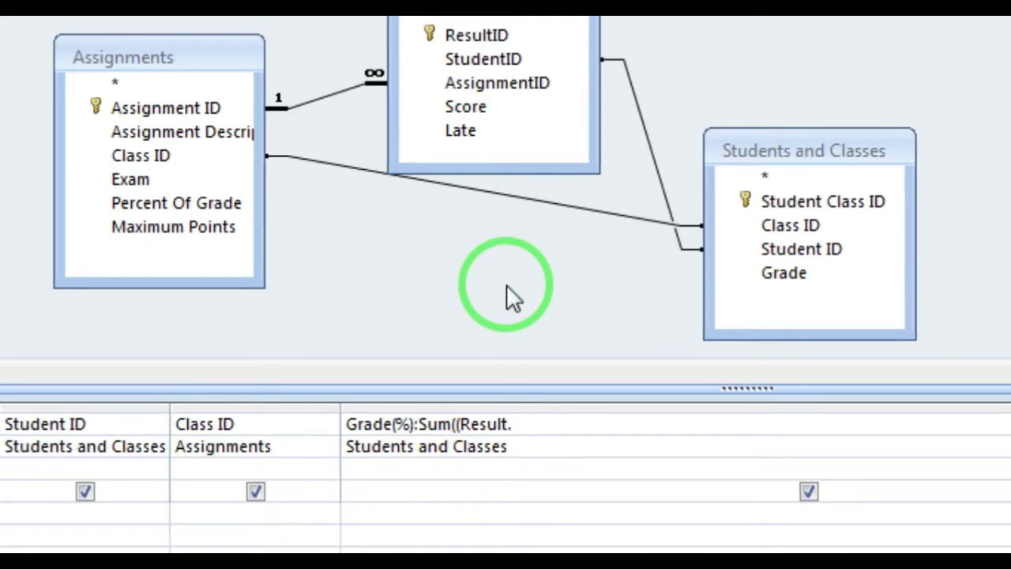
{"action": "type", "text": "Sc"}
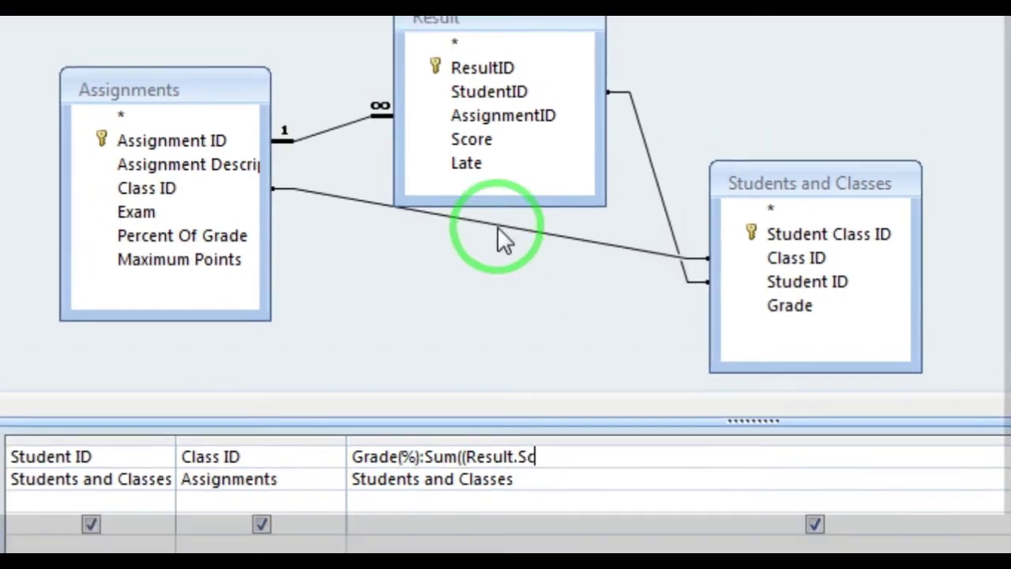
{"action": "left_click", "coordinate": [474, 108]}
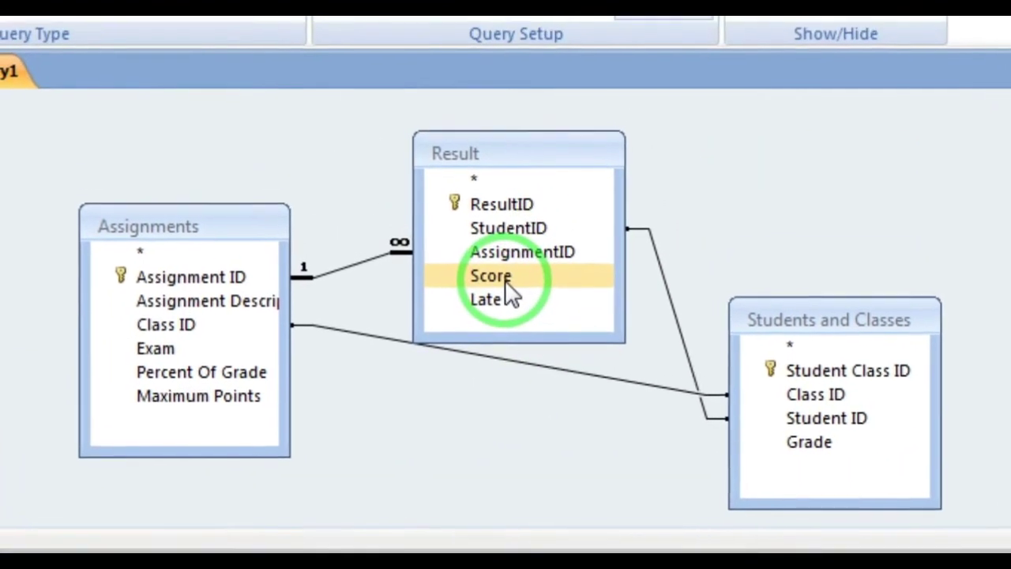
{"action": "left_click", "coordinate": [541, 483]}
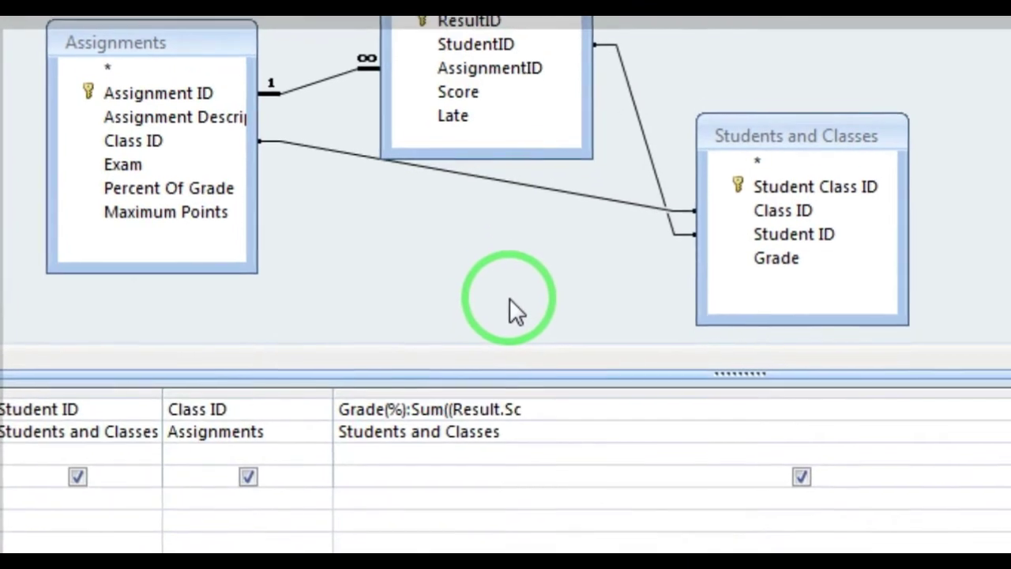
{"action": "type", "text": "ore"}
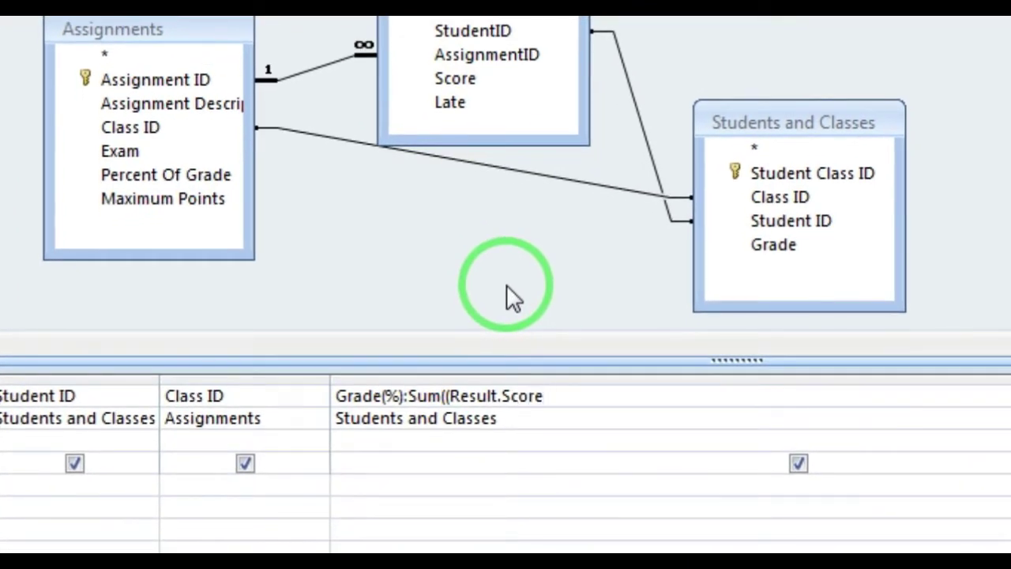
Continue the Grade(%) expression with /Assignment.Maximum Points)*Assignments.
{"action": "type", "text": "/Ass"}
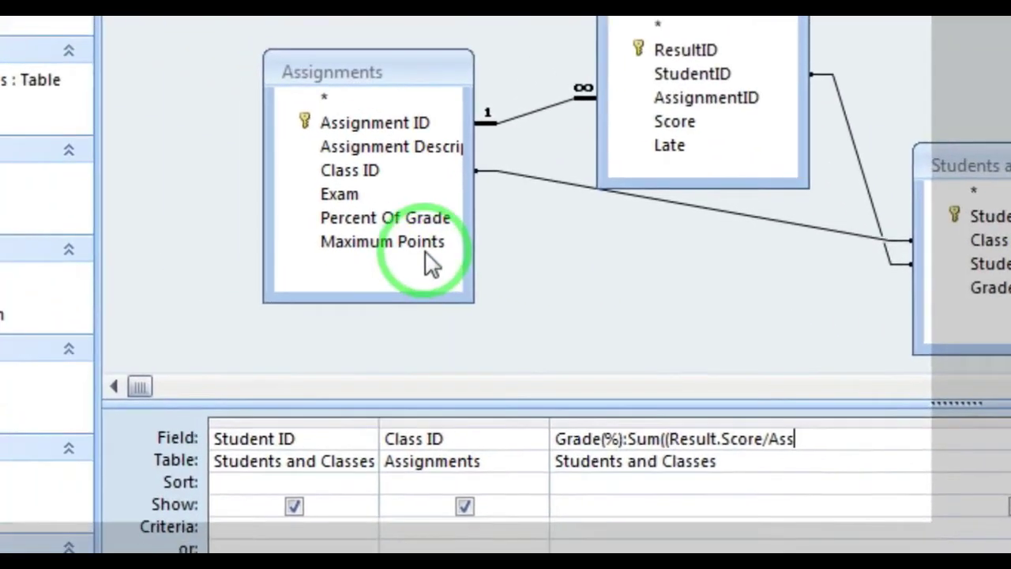
{"action": "left_click", "coordinate": [189, 177]}
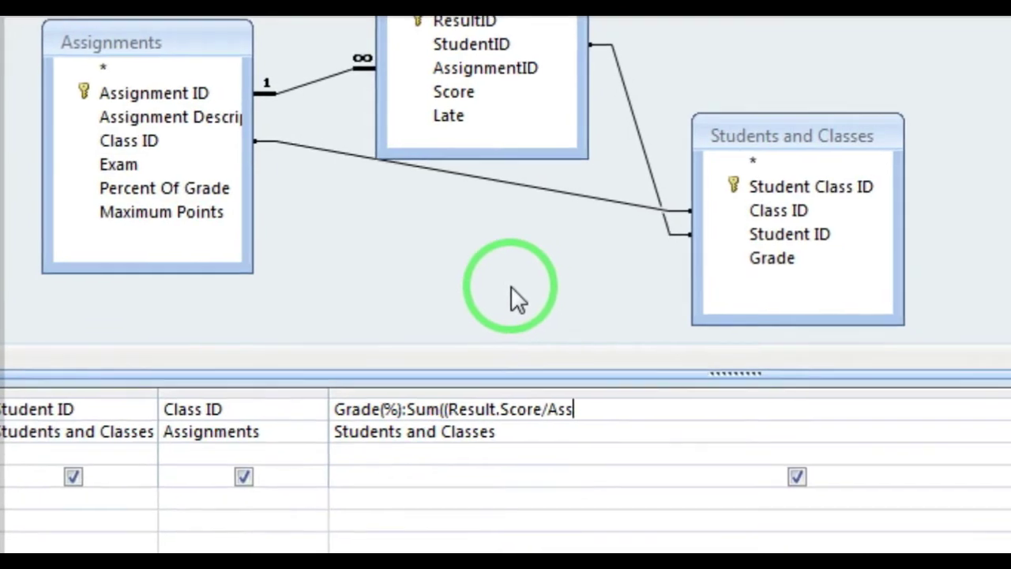
{"action": "type", "text": "ignment"}
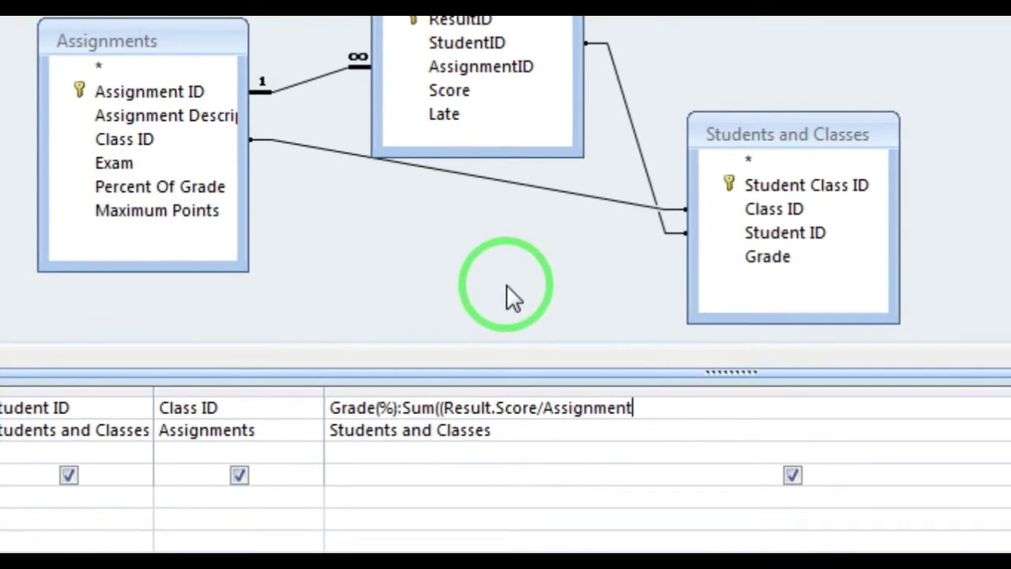
{"action": "type", "text": ".Maximu"}
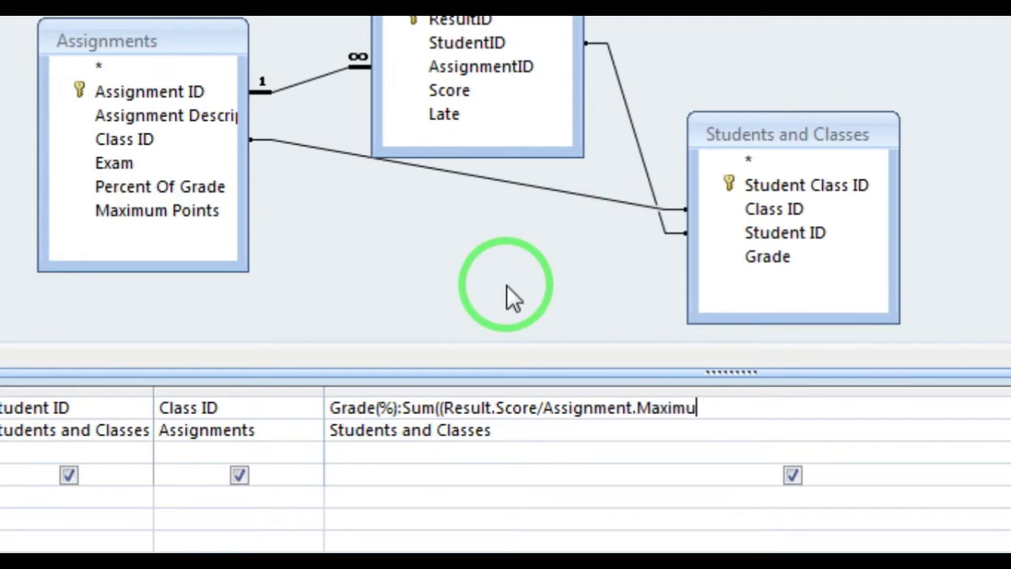
{"action": "type", "text": "m Points"}
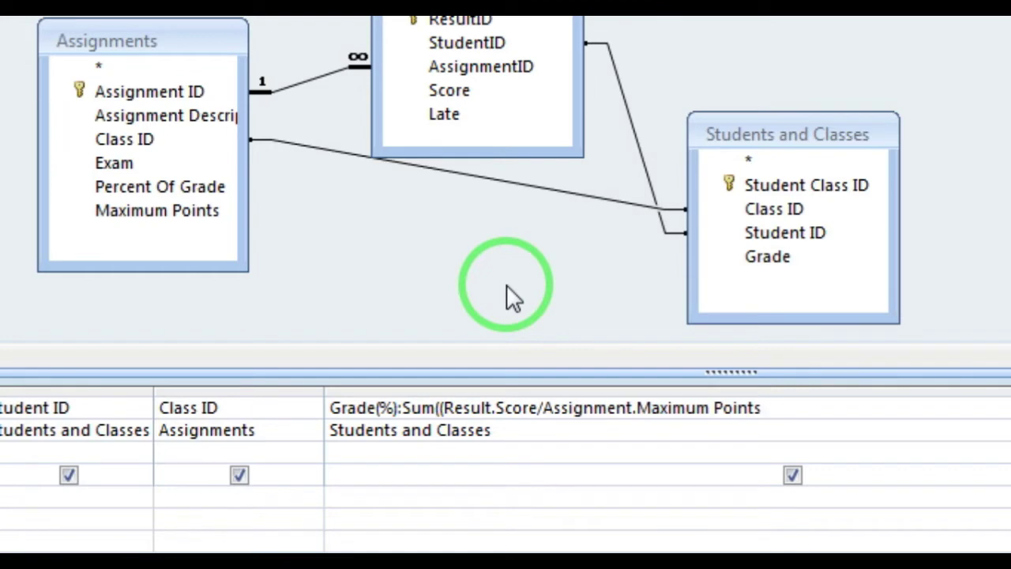
{"action": "type", "text": ")*Assign"}
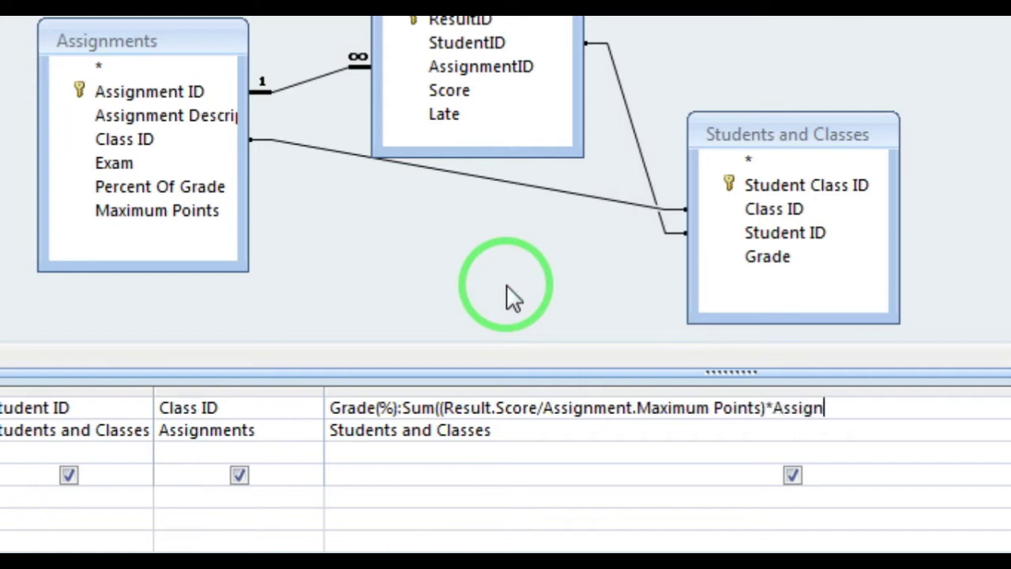
{"action": "type", "text": "ments"}
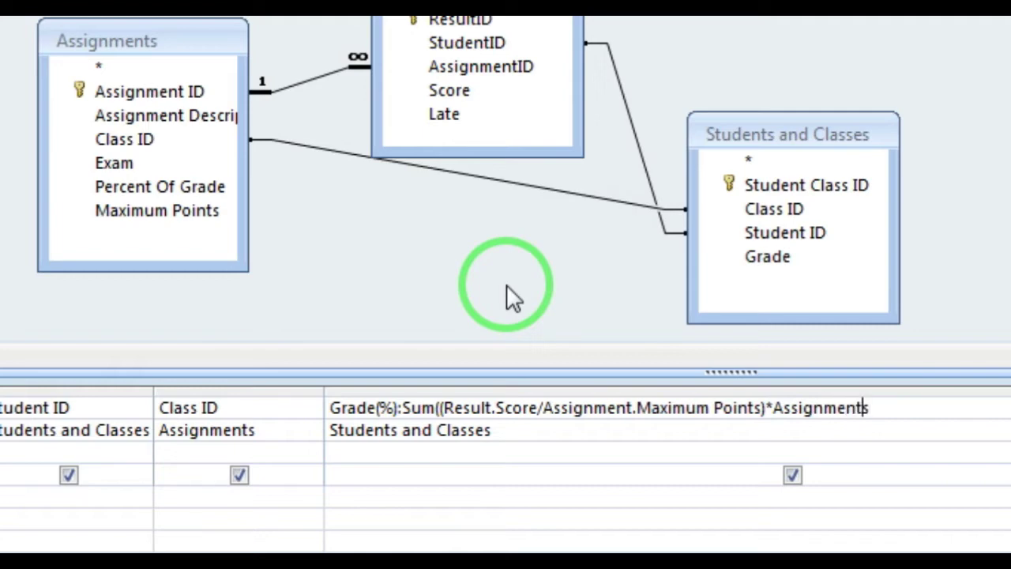
Correct the table name before .Maximum Points in the Grade(%) expression to Assignments, and return to the end of the expression.
{"action": "key", "text": "Left"}
{"action": "key", "text": "Left"}
{"action": "key", "text": "Left"}
{"action": "key", "text": "Left"}
{"action": "type", "text": "s"}
{"action": "key", "text": "Right"}
{"action": "key", "text": "Right"}
{"action": "key", "text": "Right"}
{"action": "key", "text": "Right"}
{"action": "key", "text": "Right"}
{"action": "key", "text": "Right"}
{"action": "key", "text": "Right"}
{"action": "key", "text": "Right"}
{"action": "key", "text": "Right"}
{"action": "key", "text": "Right"}
{"action": "key", "text": "Right"}
{"action": "key", "text": "Right"}
{"action": "key", "text": "Right"}
{"action": "key", "text": "Right"}
{"action": "key", "text": "Right"}
{"action": "key", "text": "Right"}
{"action": "key", "text": "Right"}
{"action": "key", "text": "Right"}
{"action": "key", "text": "Right"}
{"action": "key", "text": "Right"}
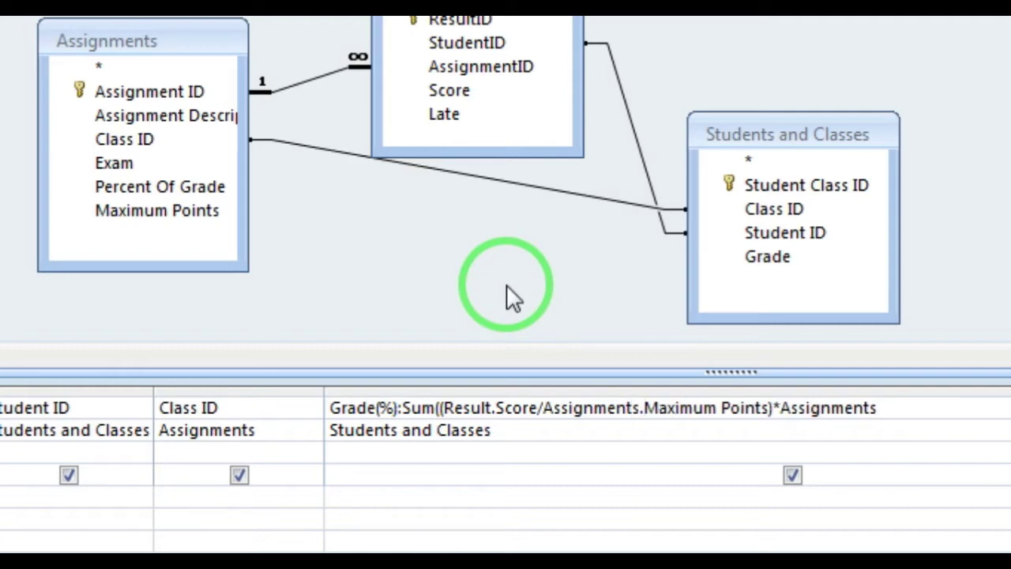
{"action": "key", "text": "Right"}
{"action": "key", "text": "Right"}
{"action": "key", "text": "Right"}
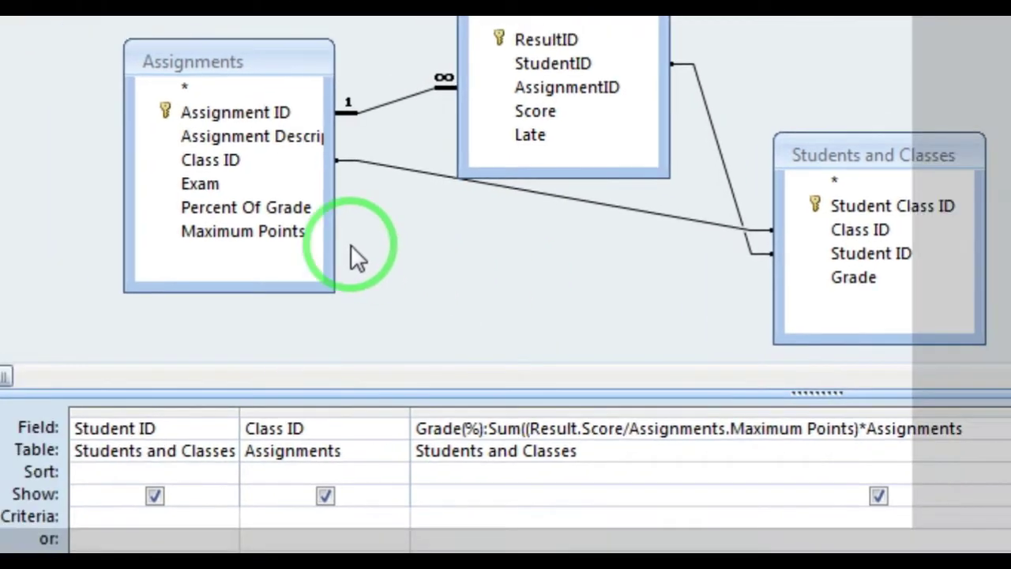
Complete the Grade(%) expression with .Percent Of Grade) and try to commit it.
{"action": "left_click", "coordinate": [212, 188]}
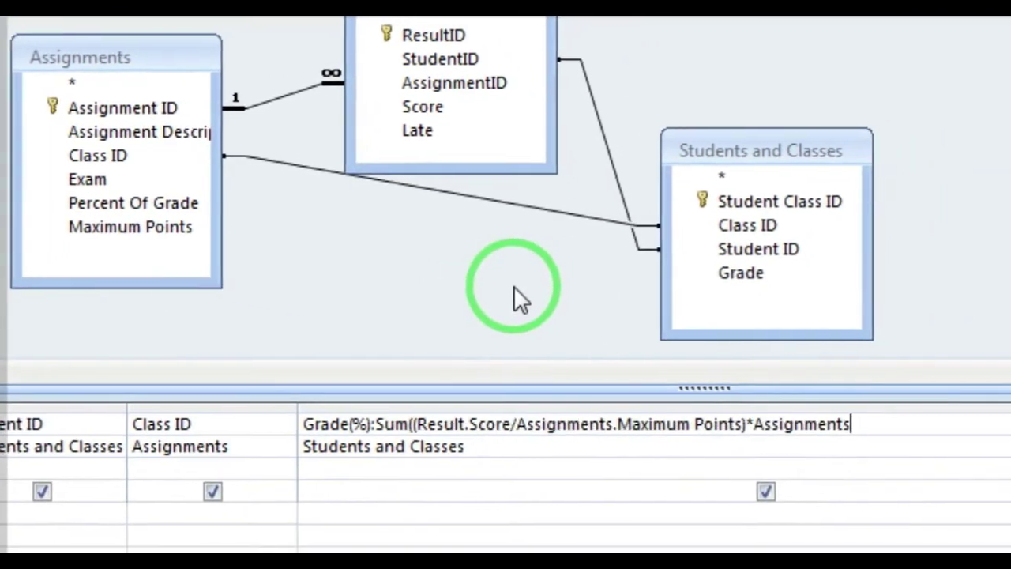
{"action": "type", "text": ".Per"}
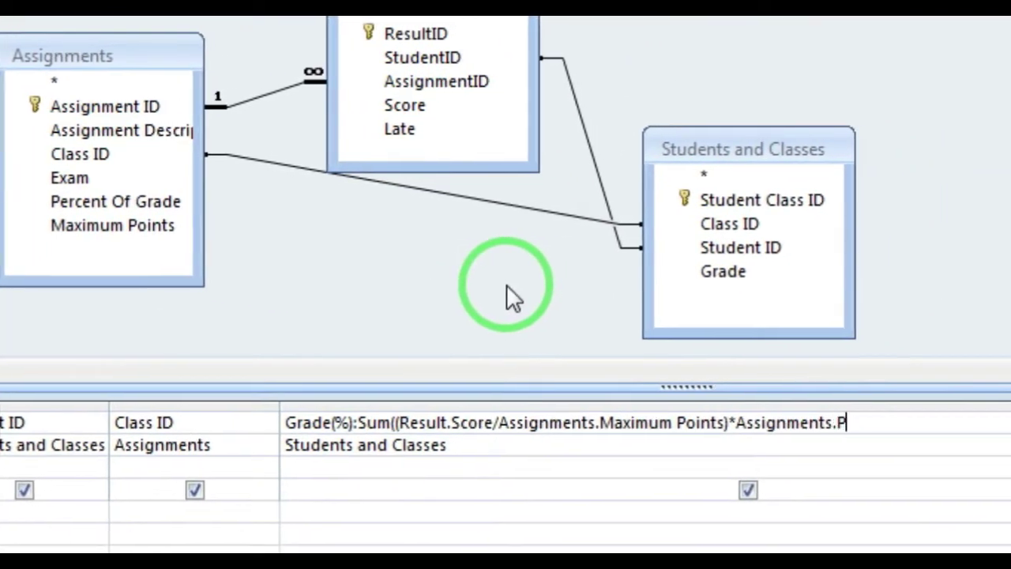
{"action": "type", "text": "cent"}
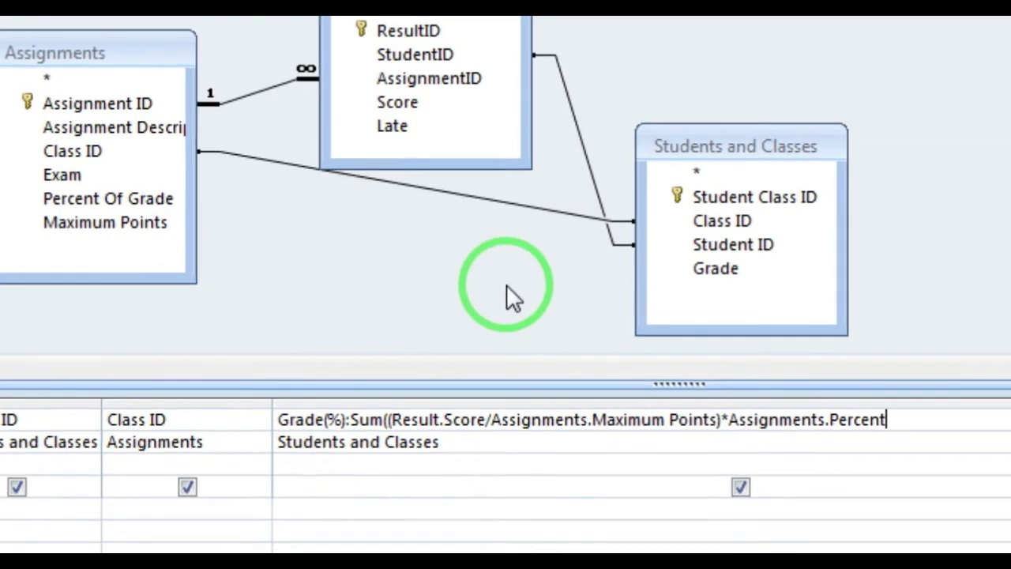
{"action": "type", "text": " Of "}
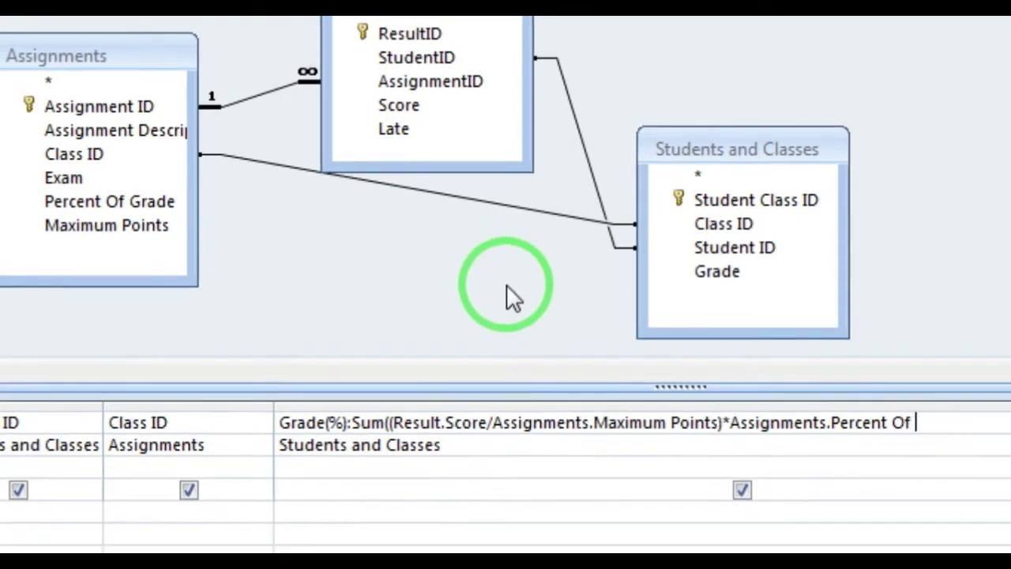
{"action": "type", "text": "Grade)"}
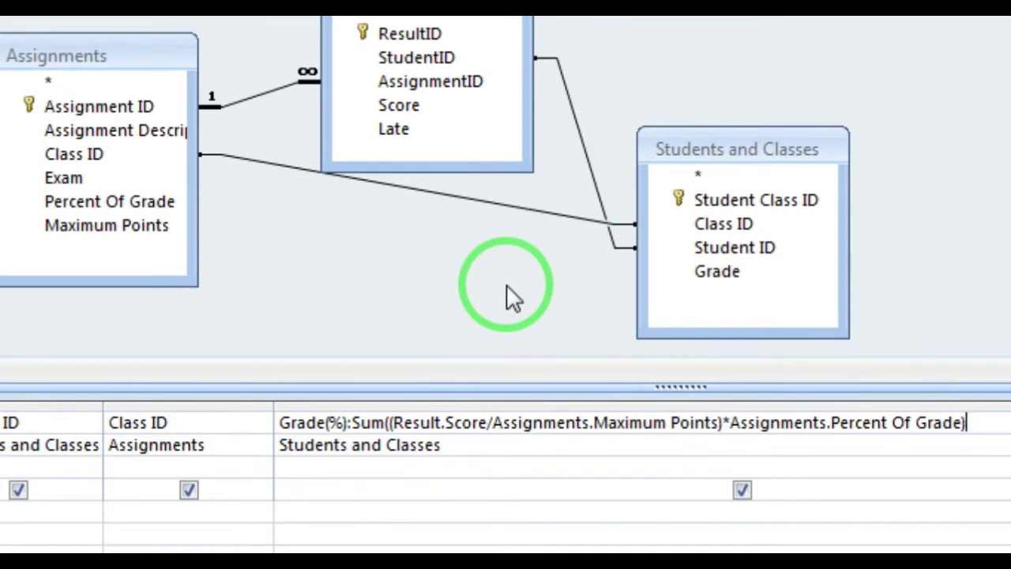
{"action": "left_click", "coordinate": [509, 296]}
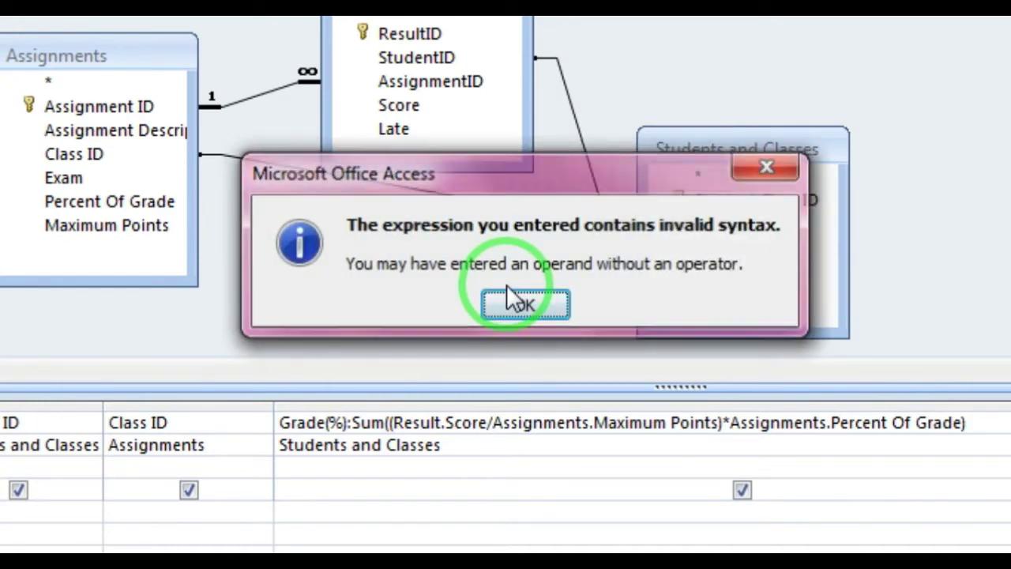
Dismiss the syntax message and add the missing closing parenthesis at the end of the Grade(%) expression.
{"action": "left_click", "coordinate": [522, 303]}
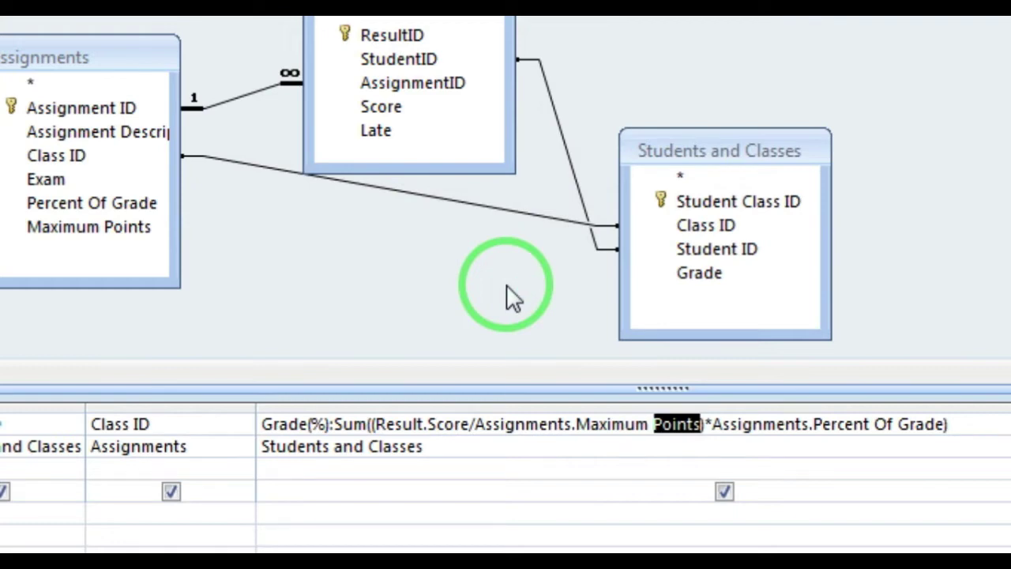
{"action": "key", "text": "Left"}
{"action": "key", "text": "Left"}
{"action": "key", "text": "Left"}
{"action": "key", "text": "Left"}
{"action": "key", "text": "Left"}
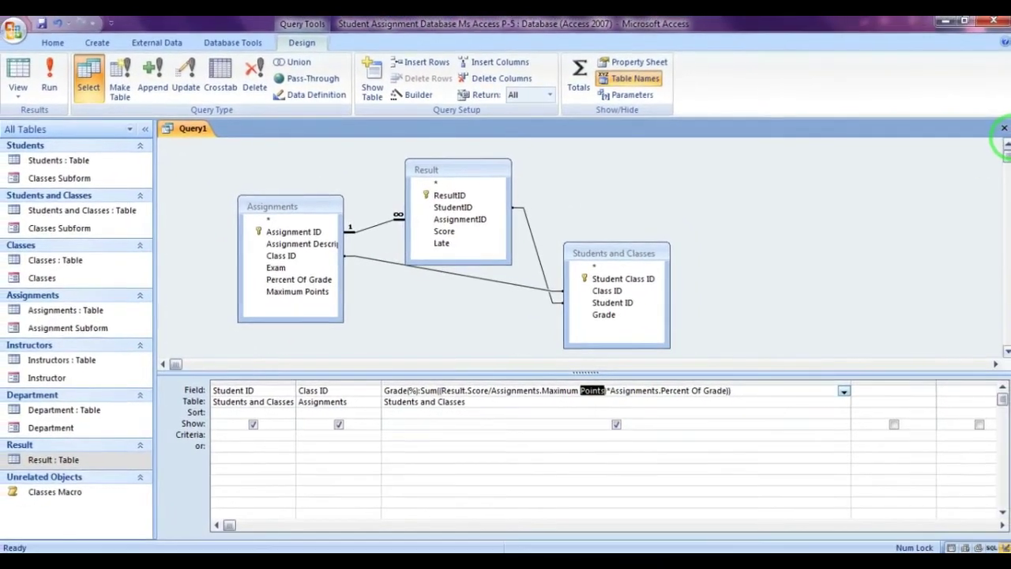
Try to close the query and save it as Commulative Class Percentile.
{"action": "left_click", "coordinate": [1002, 130]}
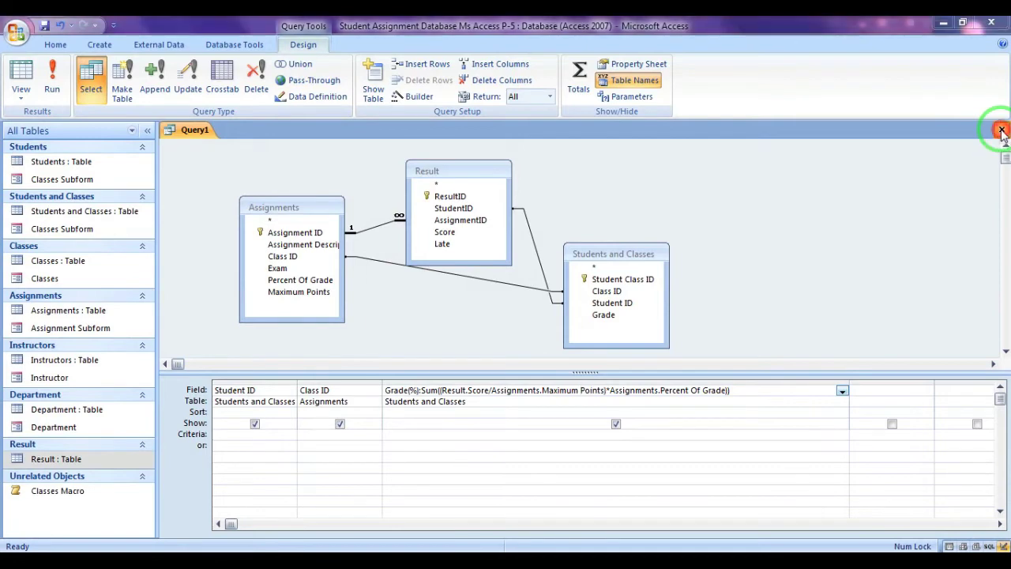
{"action": "left_click", "coordinate": [449, 330]}
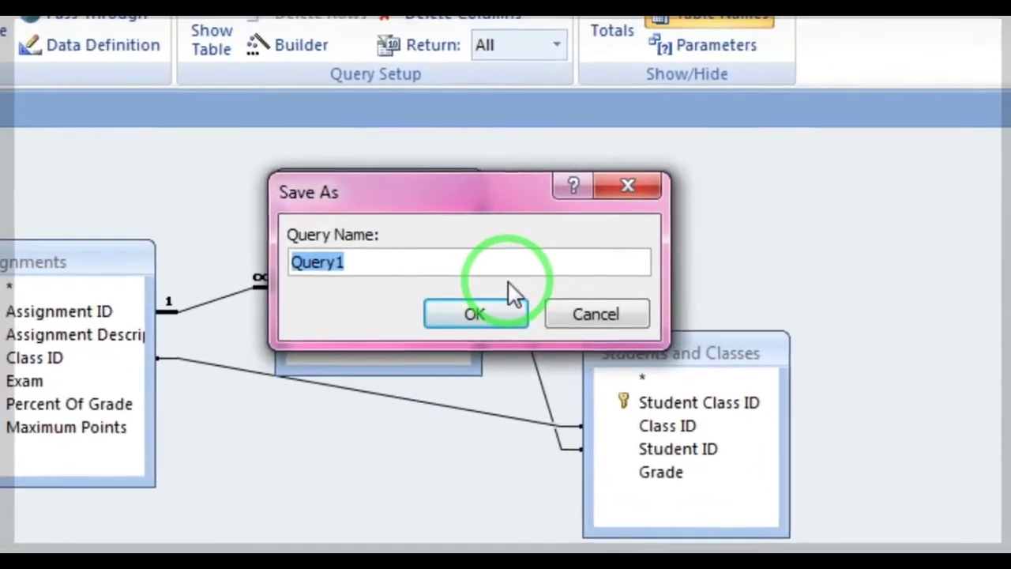
{"action": "type", "text": "C"}
{"action": "type", "text": "omm"}
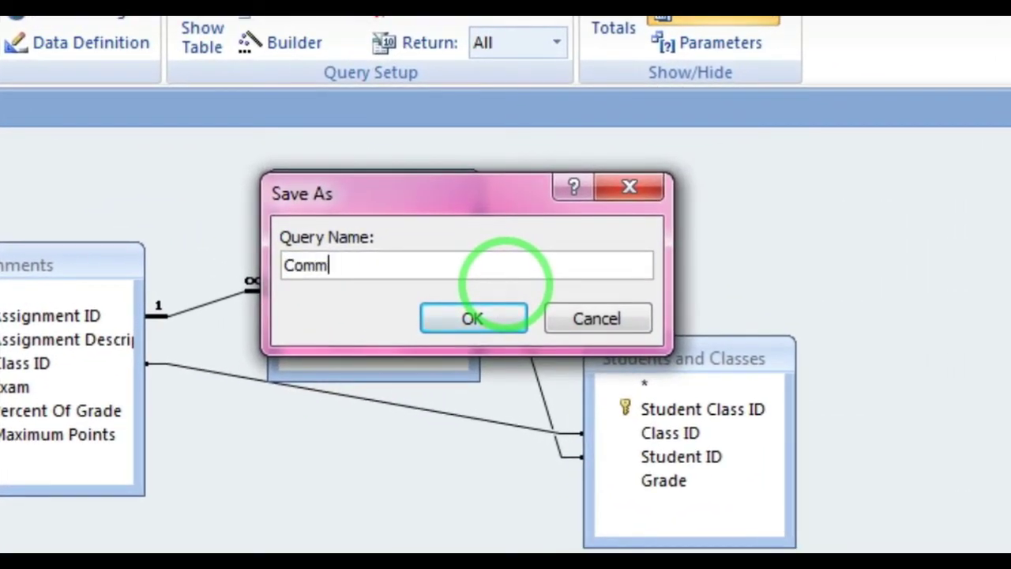
{"action": "type", "text": "ulative "}
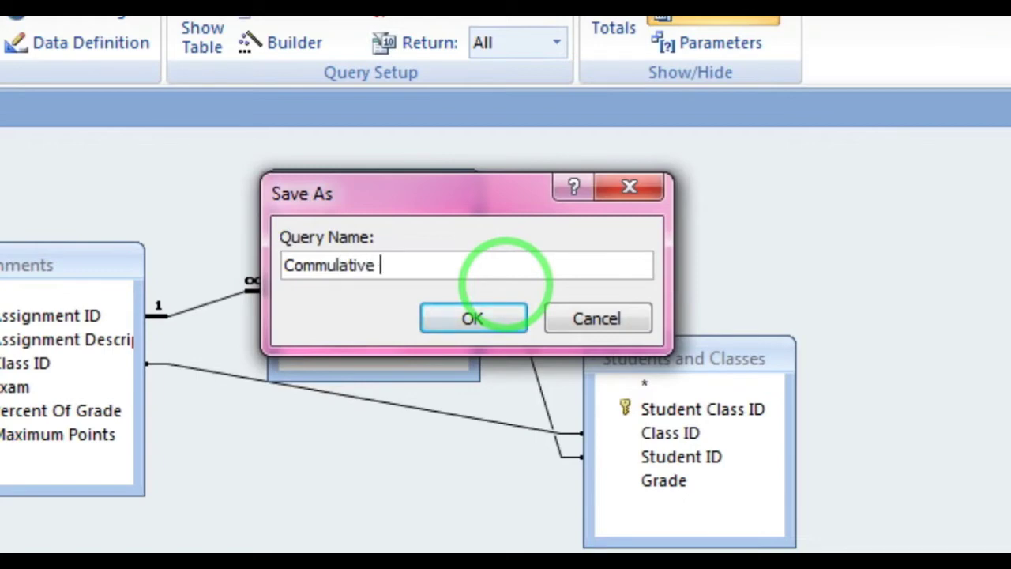
{"action": "type", "text": "class Per"}
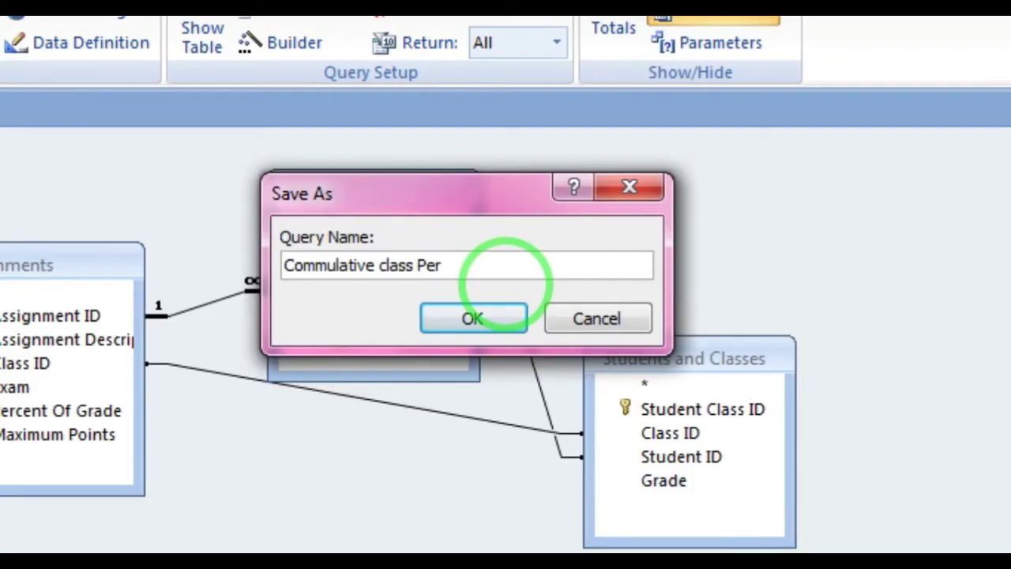
{"action": "type", "text": "centile"}
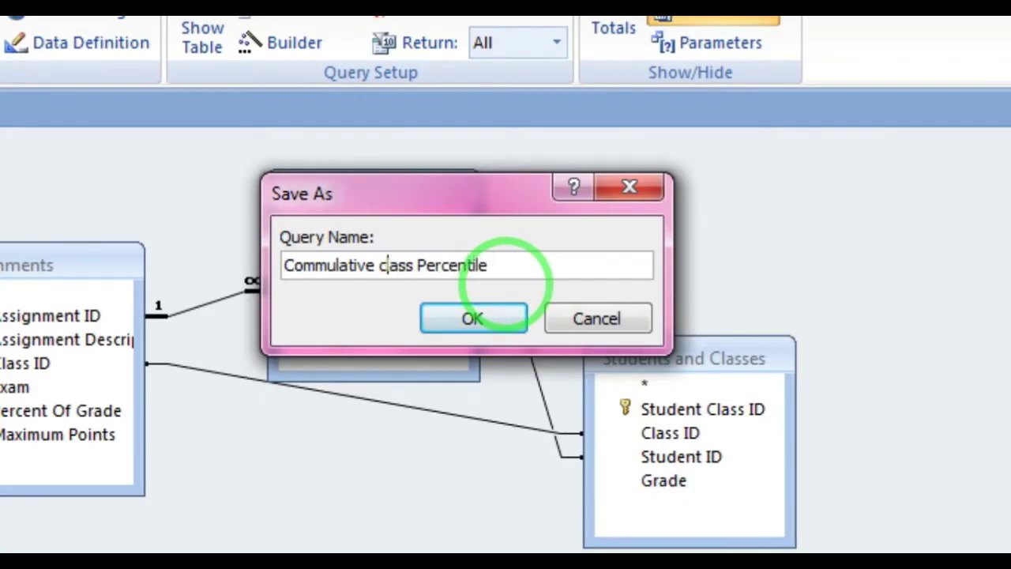
{"action": "key", "text": "BackSpace"}
{"action": "type", "text": "C"}
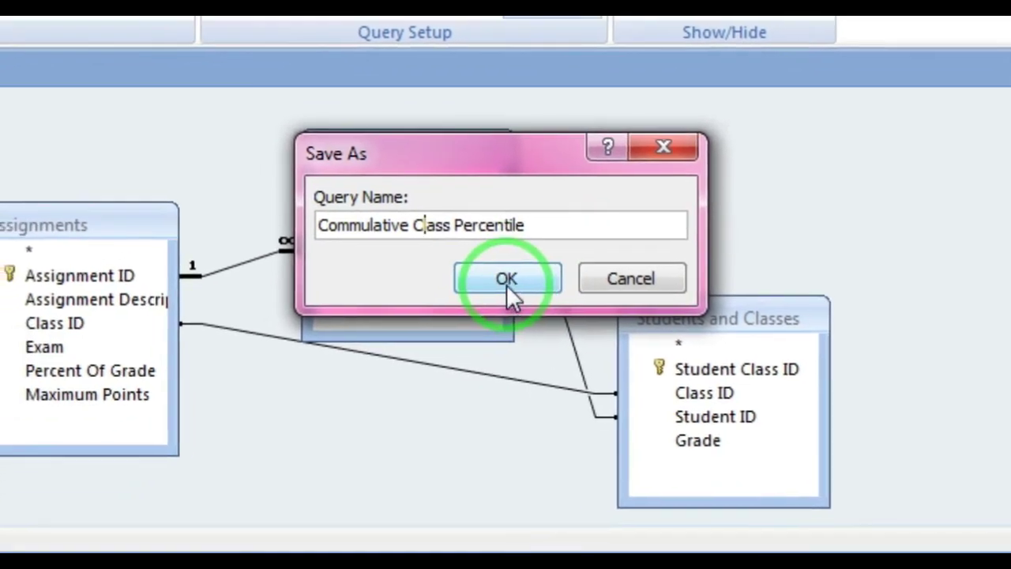
{"action": "left_click", "coordinate": [473, 319]}
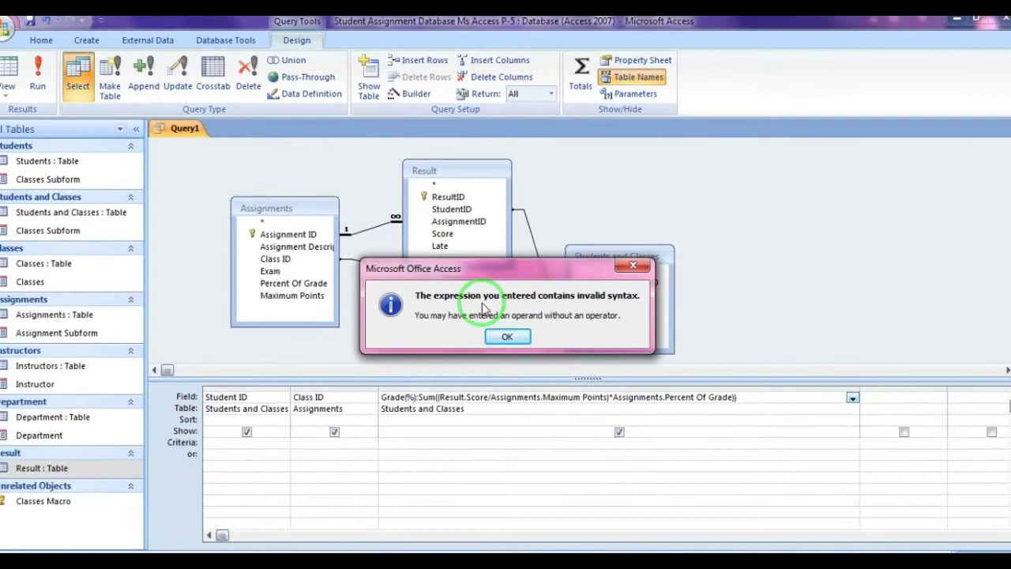
{"action": "left_click", "coordinate": [507, 337]}
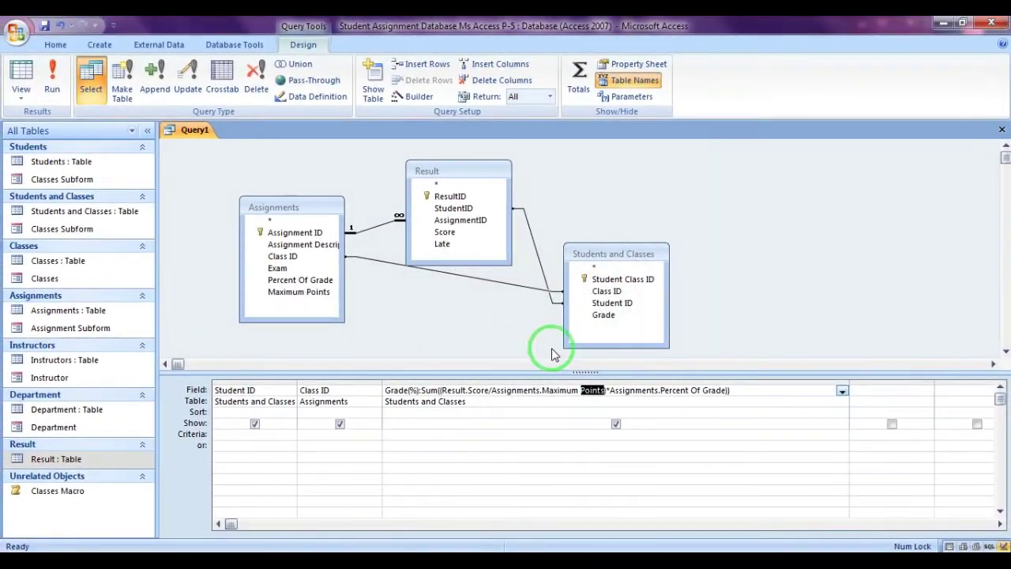
Change Maximum Points to MaximumPoints in the Grade(%) expression and try to commit it.
{"action": "left_click", "coordinate": [584, 390]}
{"action": "key", "text": "BackSpace"}
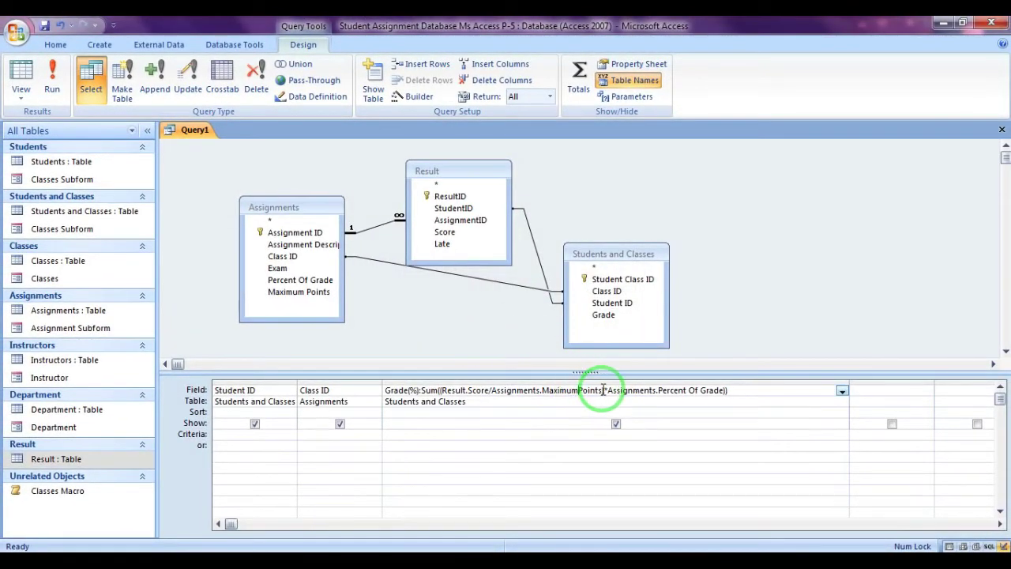
{"action": "left_click", "coordinate": [577, 401]}
{"action": "left_click", "coordinate": [507, 333]}
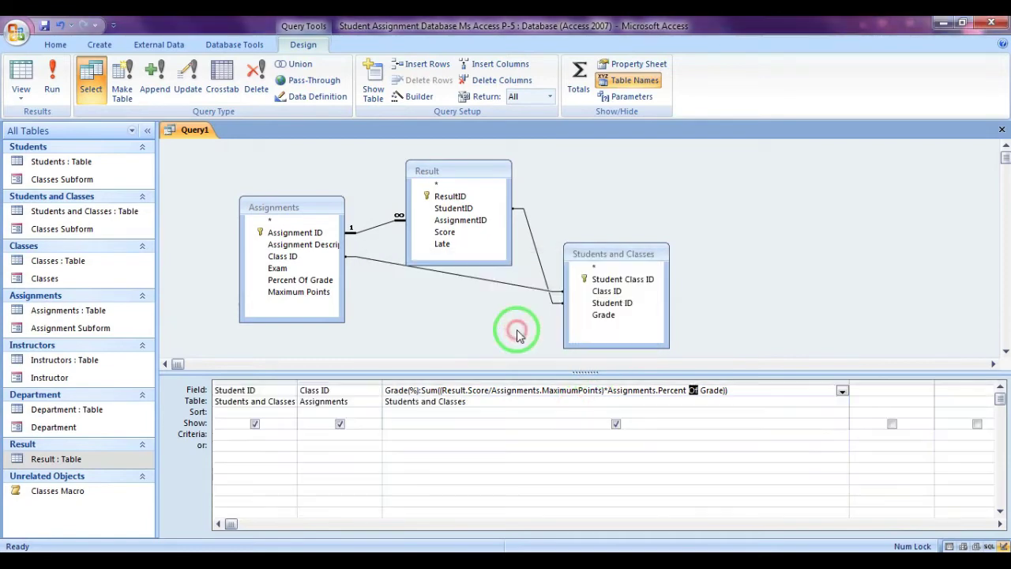
Remove the entire Grade(%) expression from the query's third column.
{"action": "left_click_drag", "start_coordinate": [740, 390], "coordinate": [385, 391]}
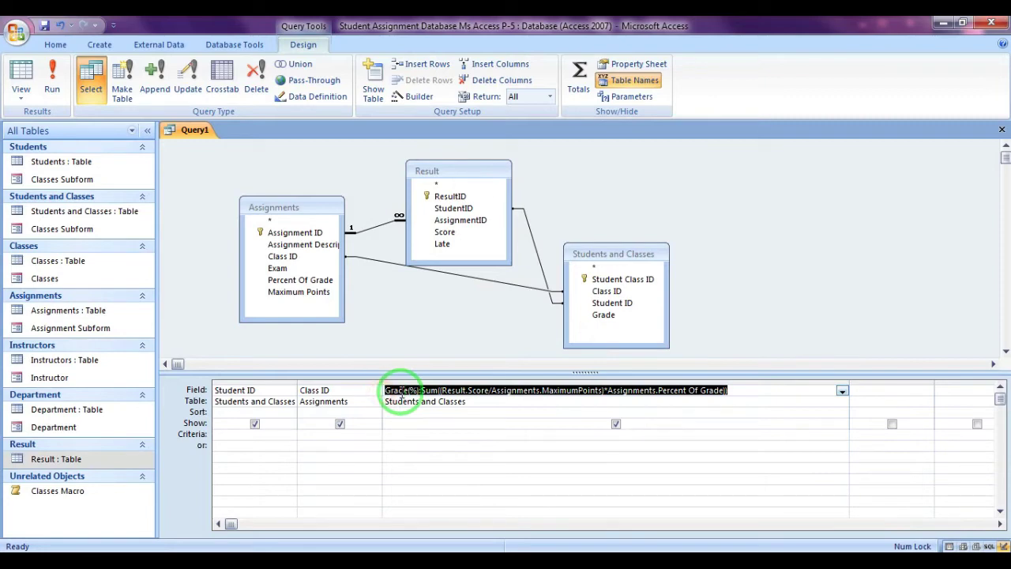
{"action": "key", "text": "Delete"}
{"action": "left_click", "coordinate": [398, 401]}
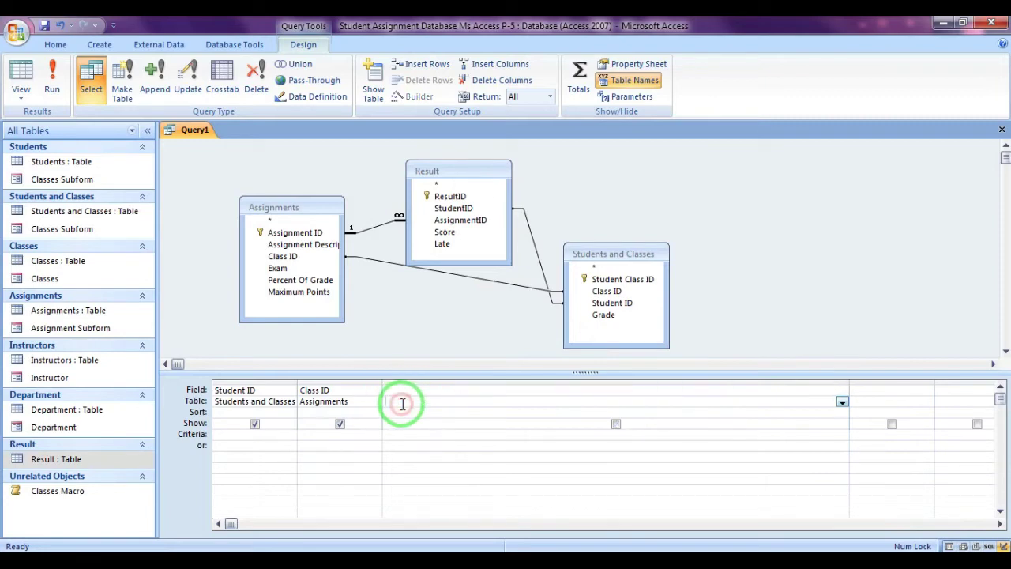
Close the query and save it as Commulative Class Percentiles.
{"action": "left_click", "coordinate": [1002, 130]}
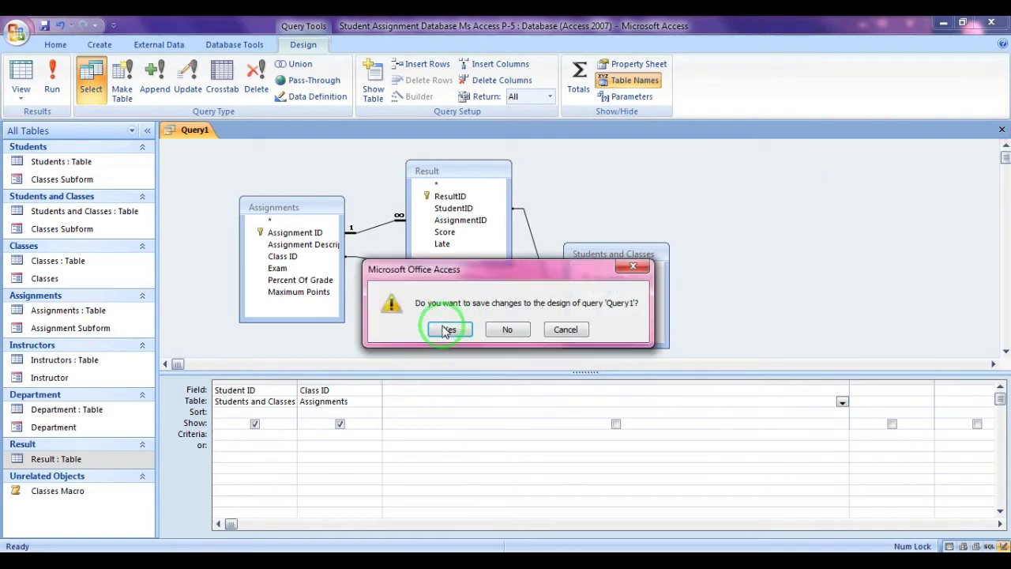
{"action": "left_click", "coordinate": [447, 331]}
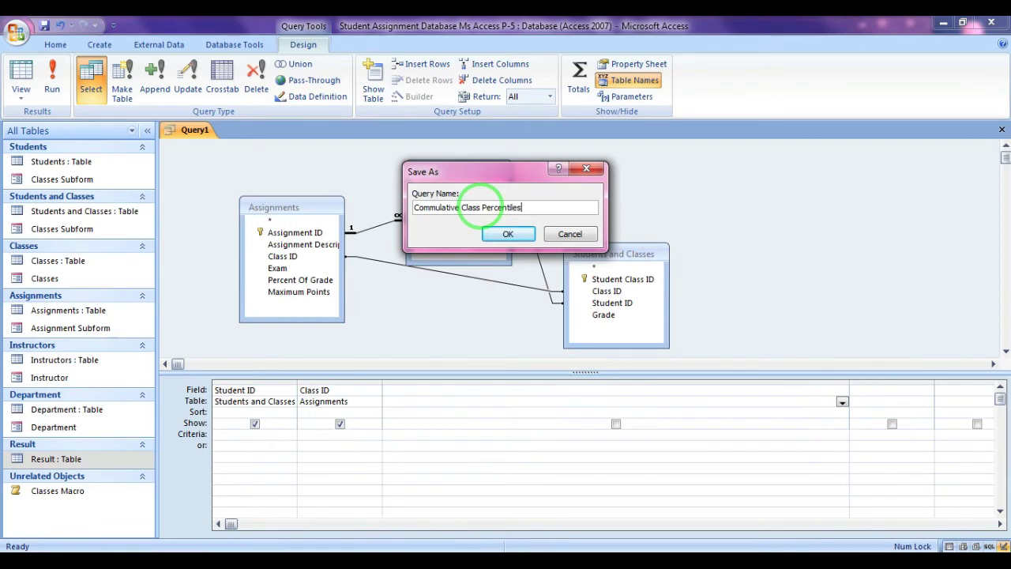
{"action": "left_click", "coordinate": [512, 236]}
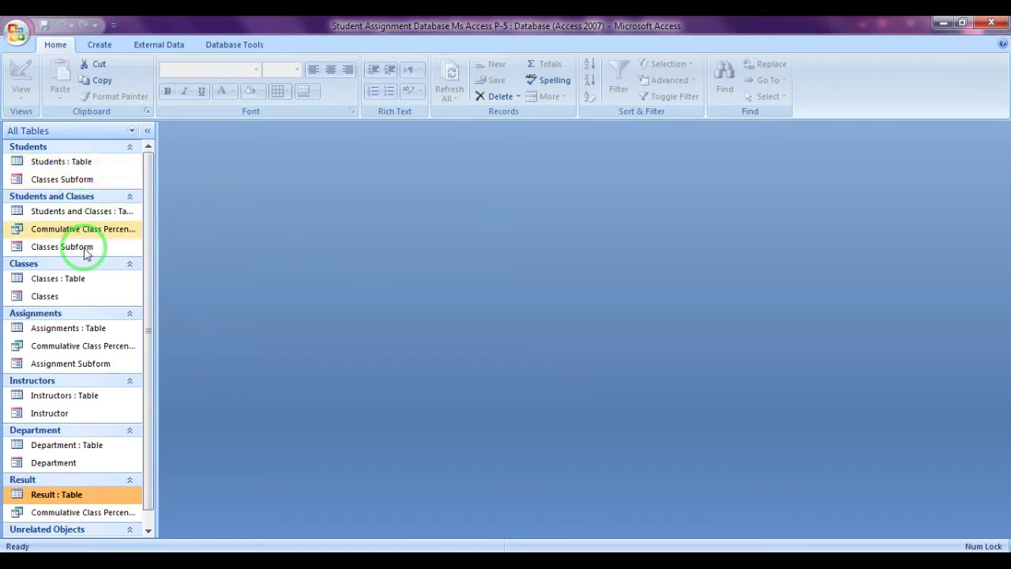
Open the Assignments table in design view and rename the Percent Of Grade field as PercentOfGrade.
{"action": "right_click", "coordinate": [86, 328]}
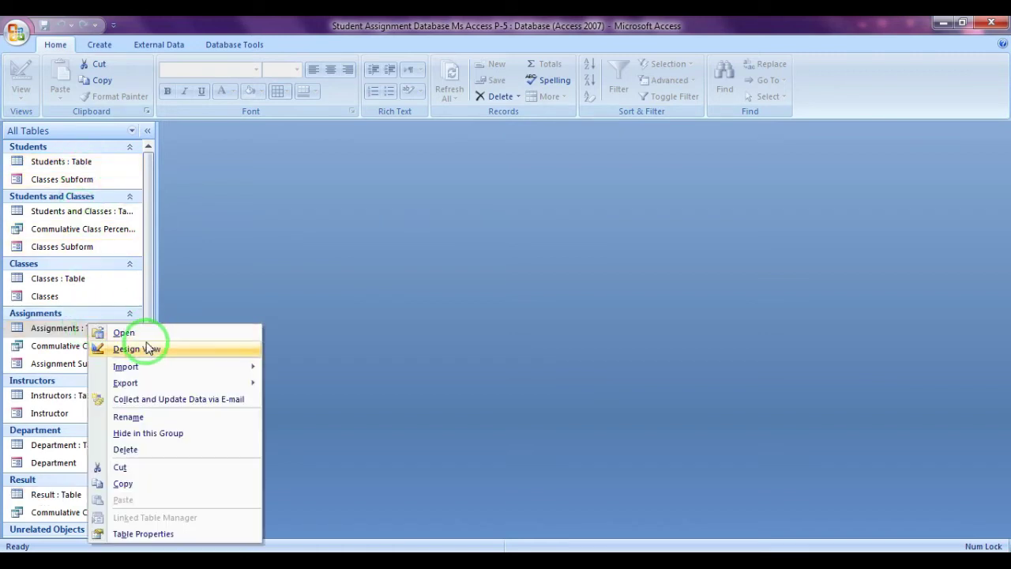
{"action": "left_click", "coordinate": [146, 348]}
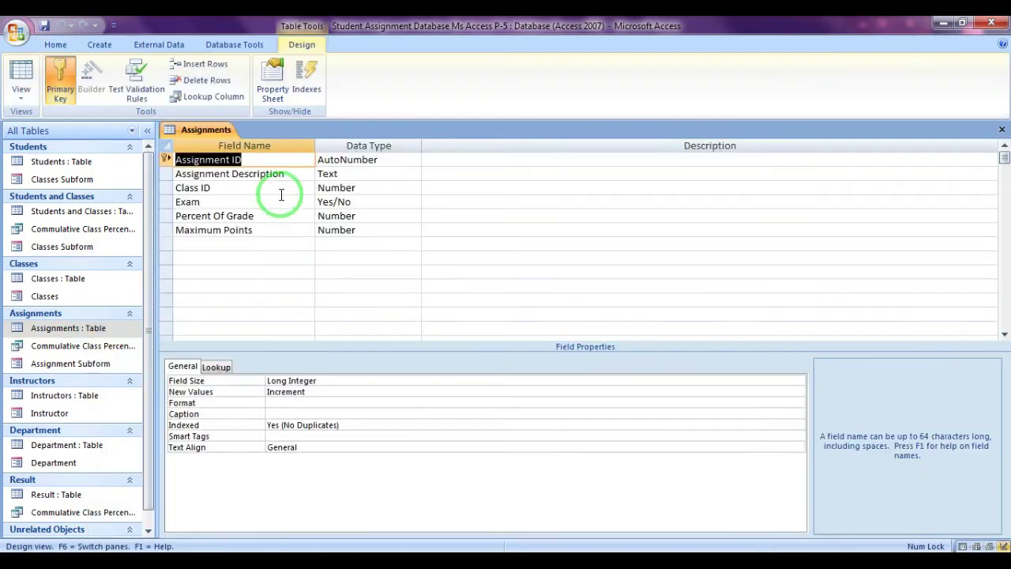
{"action": "left_click", "coordinate": [239, 216]}
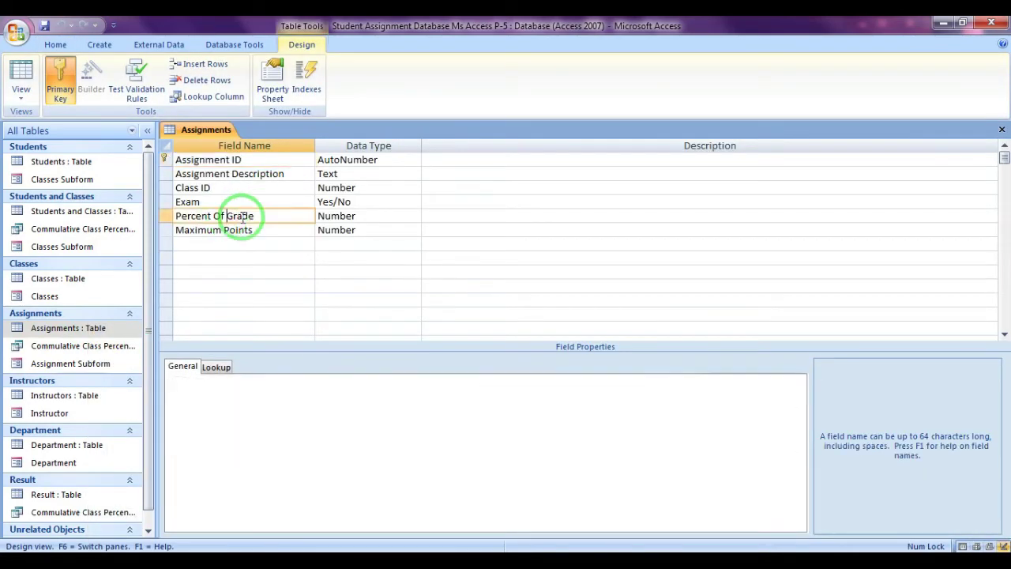
{"action": "key", "text": "BackSpace"}
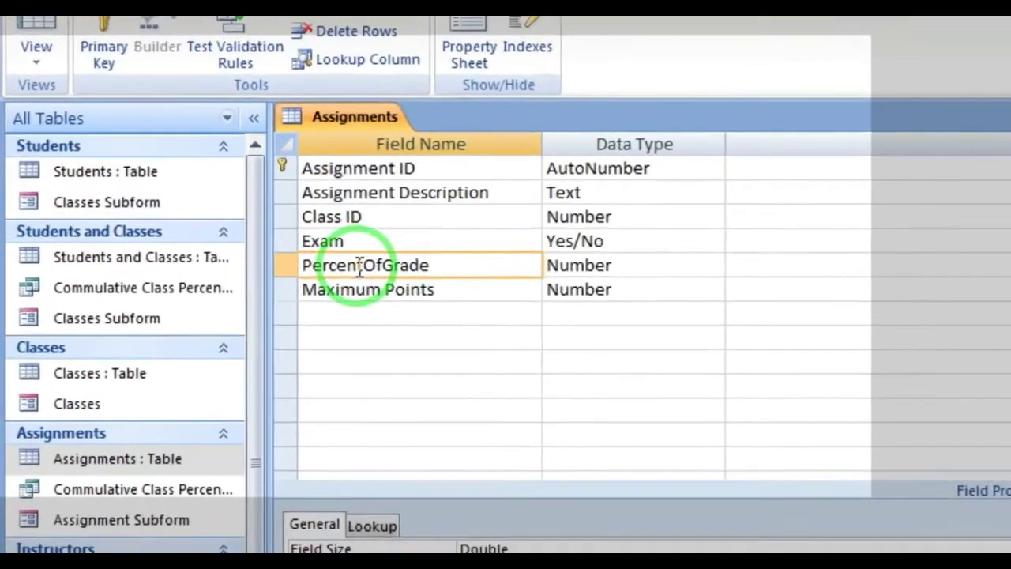
Rename the Maximum Points field as MaximumPoints, then close the Assignments table and save its design changes.
{"action": "key", "text": "Down"}
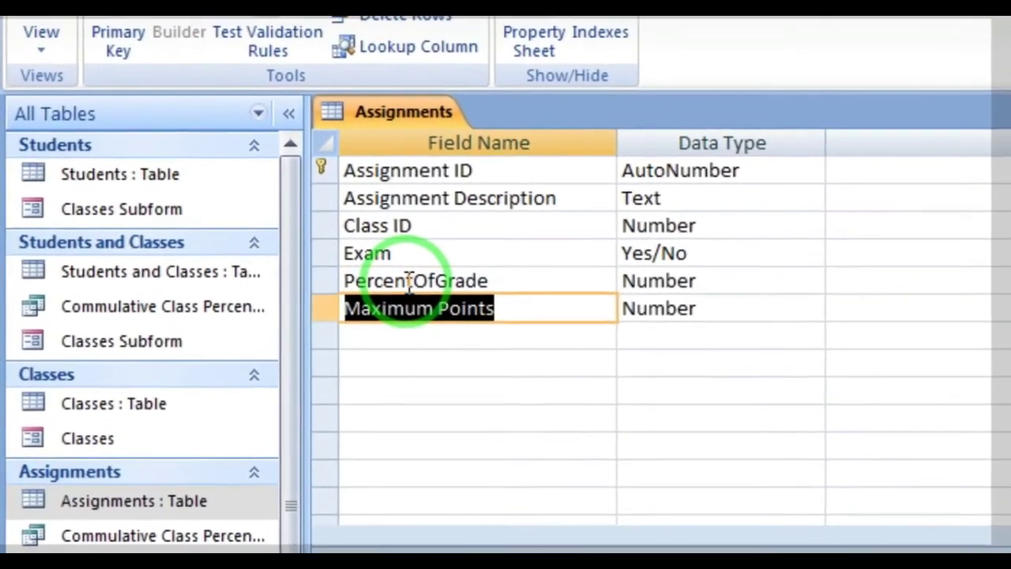
{"action": "key", "text": "Tab"}
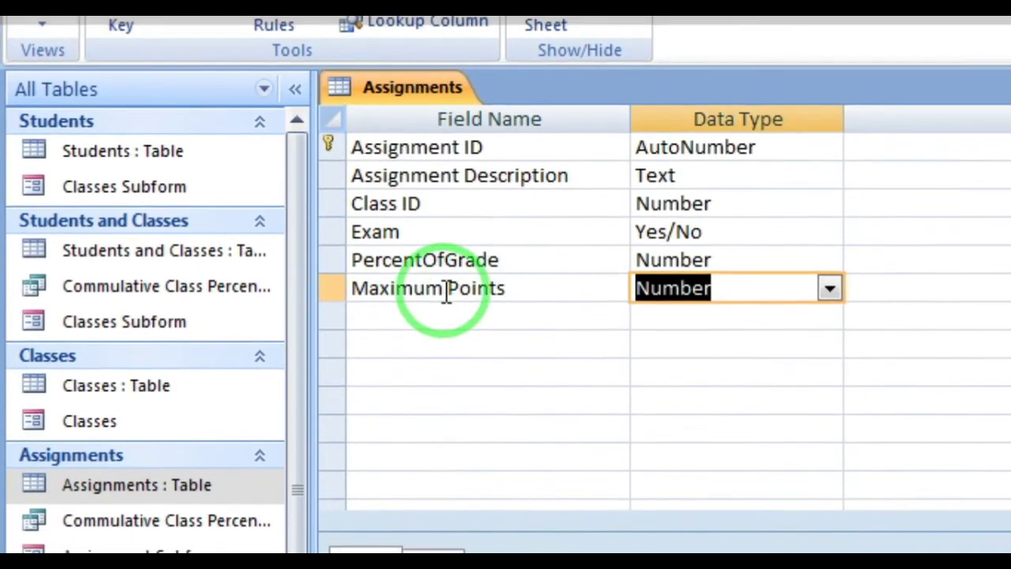
{"action": "left_click", "coordinate": [446, 290]}
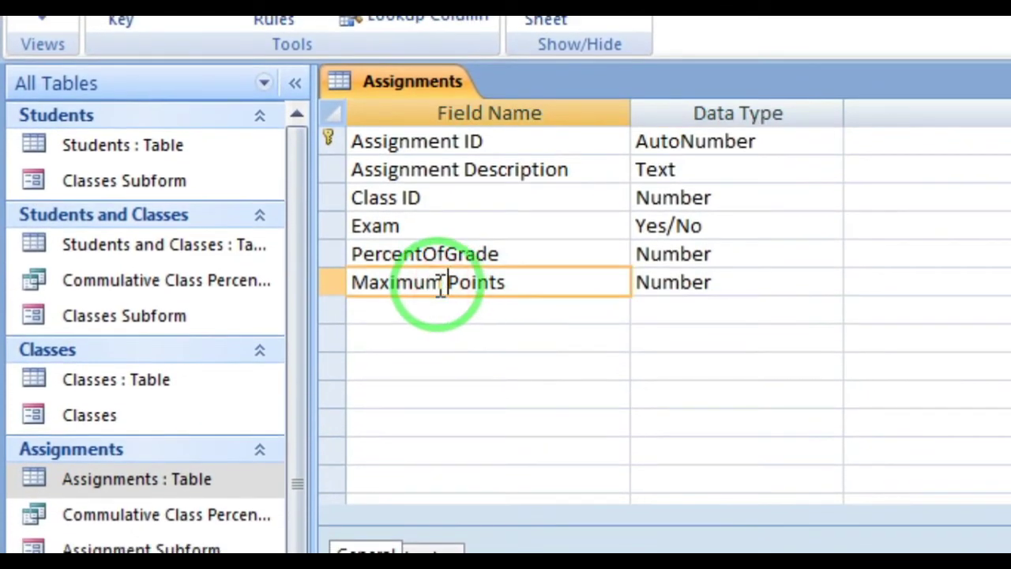
{"action": "key", "text": "BackSpace"}
{"action": "left_click", "coordinate": [423, 306]}
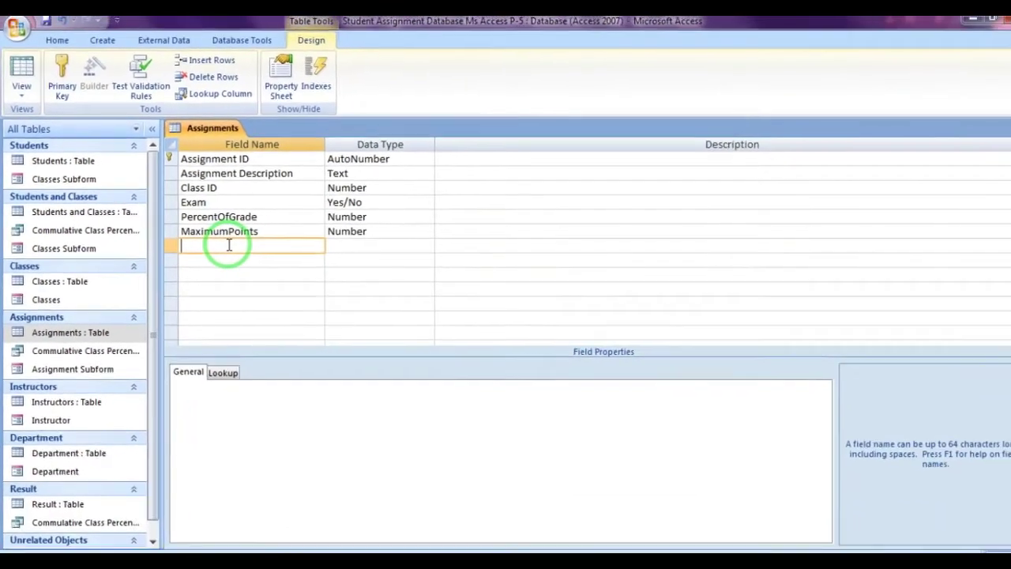
{"action": "left_click", "coordinate": [1005, 130]}
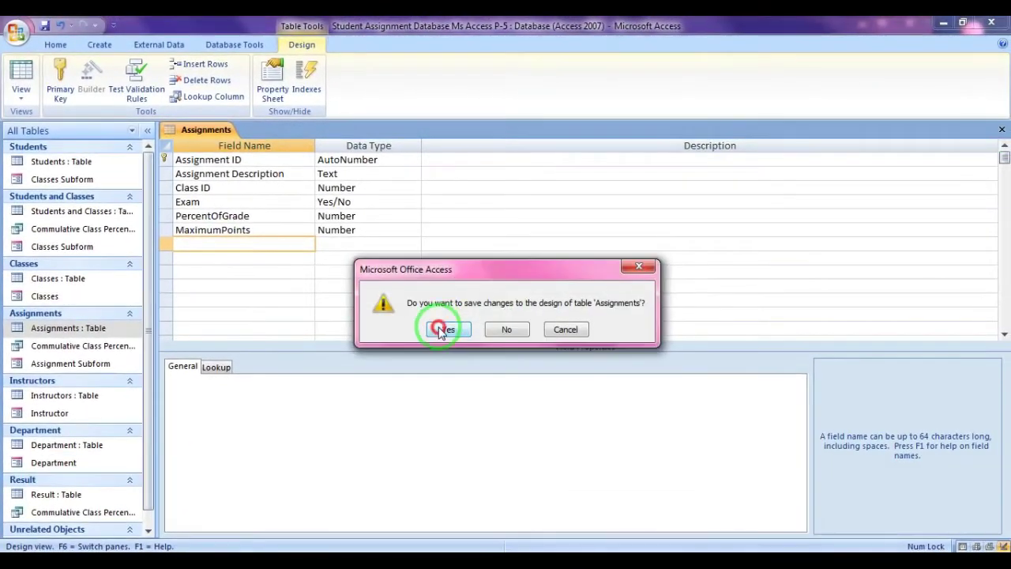
{"action": "left_click", "coordinate": [442, 329]}
Check the names of the last two Assignments fields in the database's relationships diagram, and close the diagram.
{"action": "left_click", "coordinate": [223, 44]}
{"action": "left_click", "coordinate": [229, 85]}
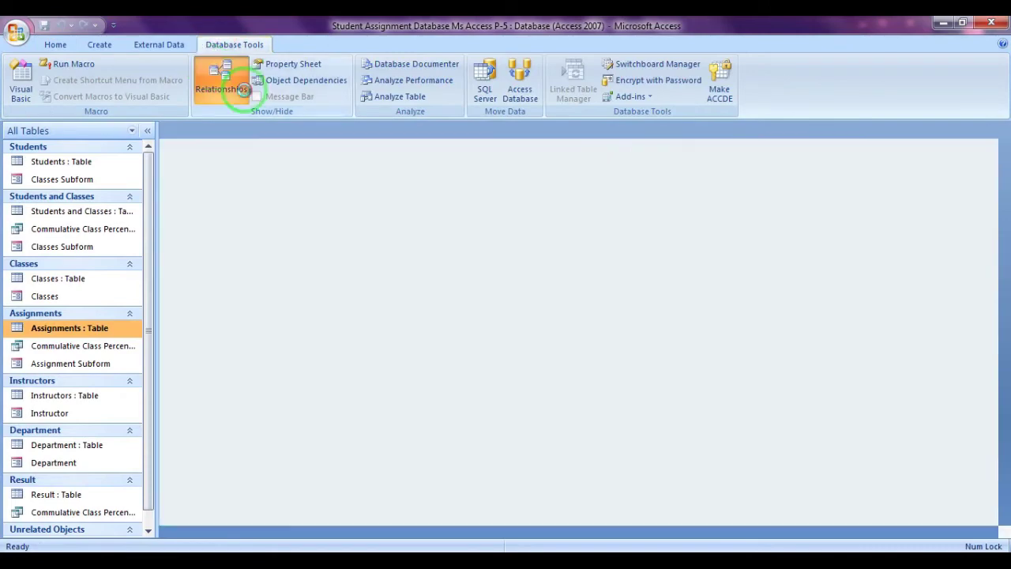
{"action": "left_click", "coordinate": [723, 425]}
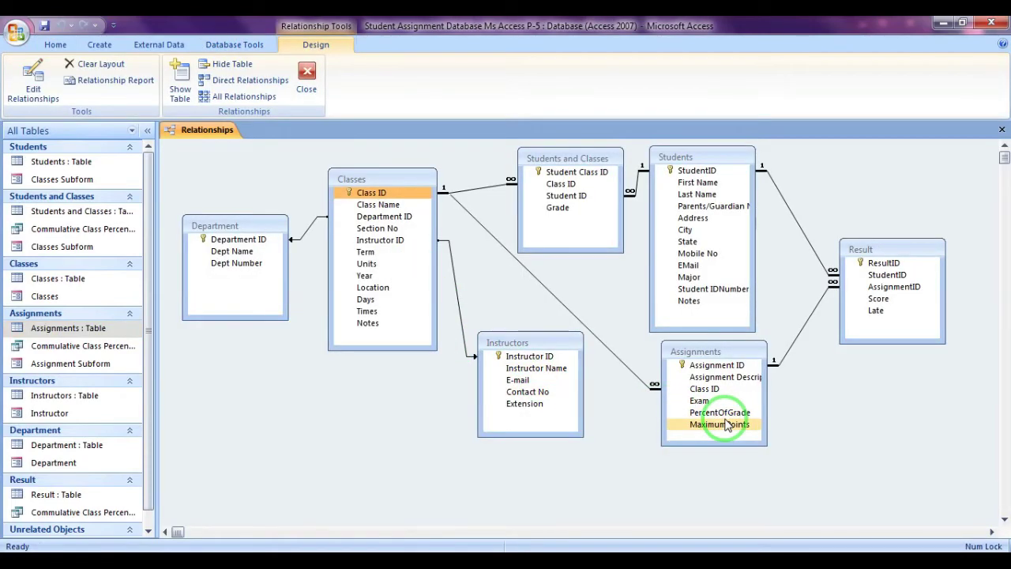
{"action": "left_click", "coordinate": [723, 416]}
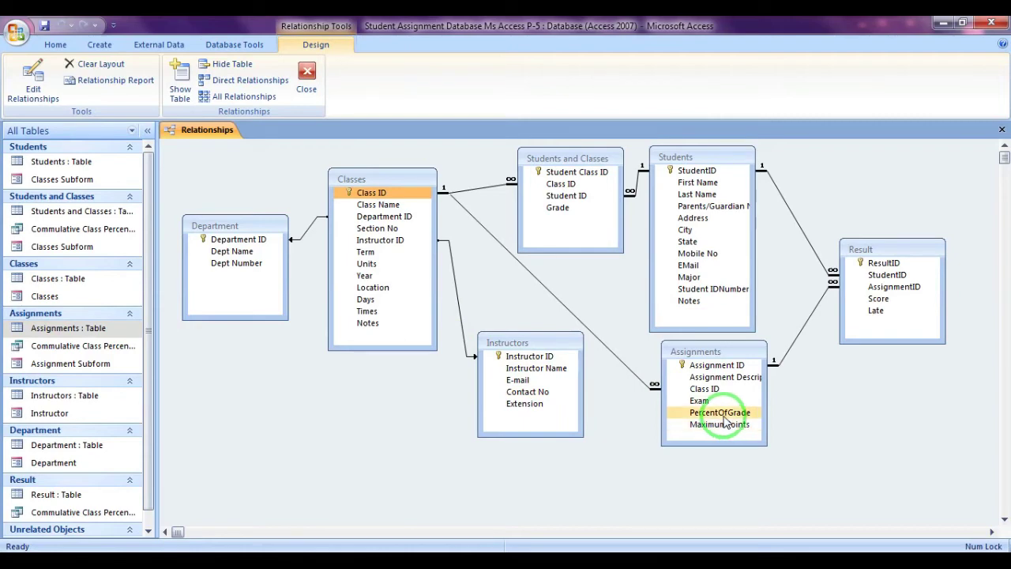
{"action": "left_click", "coordinate": [1001, 131]}
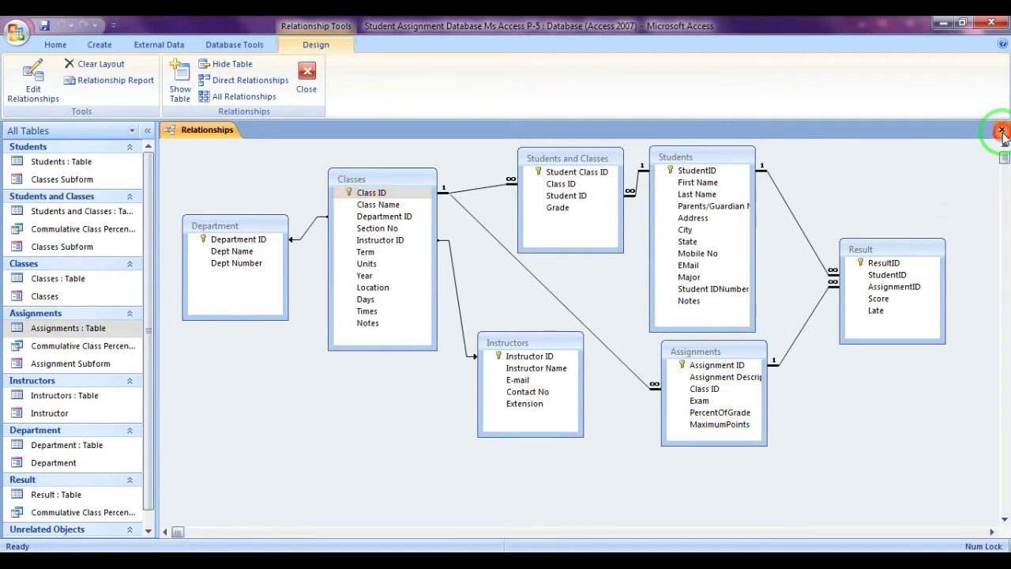
In the Commulative Class Percentiles query's design, widen the empty third column and enter Grade(%):Sum((Result.Score/Assignments.MaximumPoints)*Assignments.Percent Of Grade)) as its field.
{"action": "right_click", "coordinate": [101, 232]}
{"action": "left_click", "coordinate": [140, 253]}
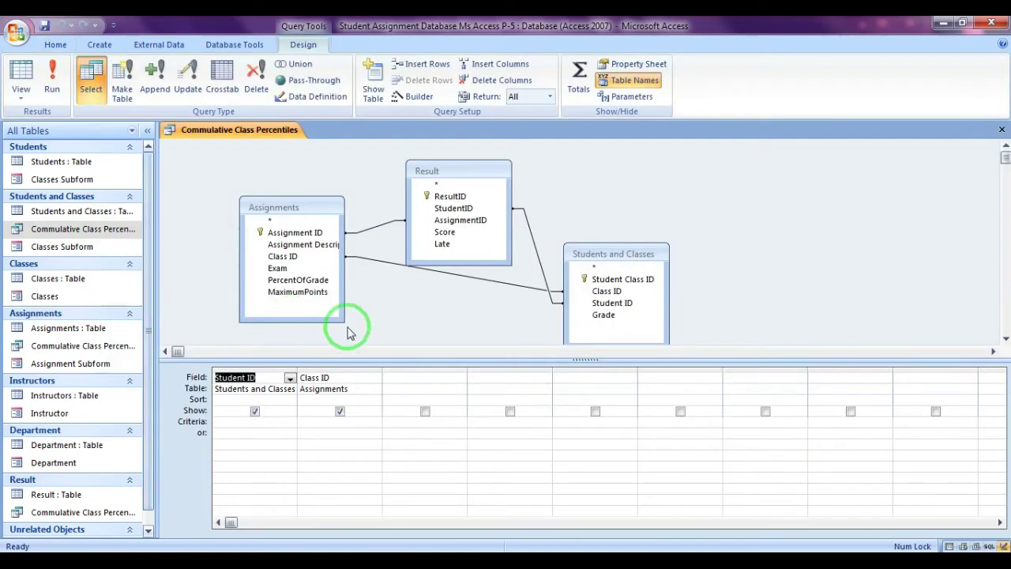
{"action": "left_click_drag", "start_coordinate": [381, 369], "coordinate": [409, 368]}
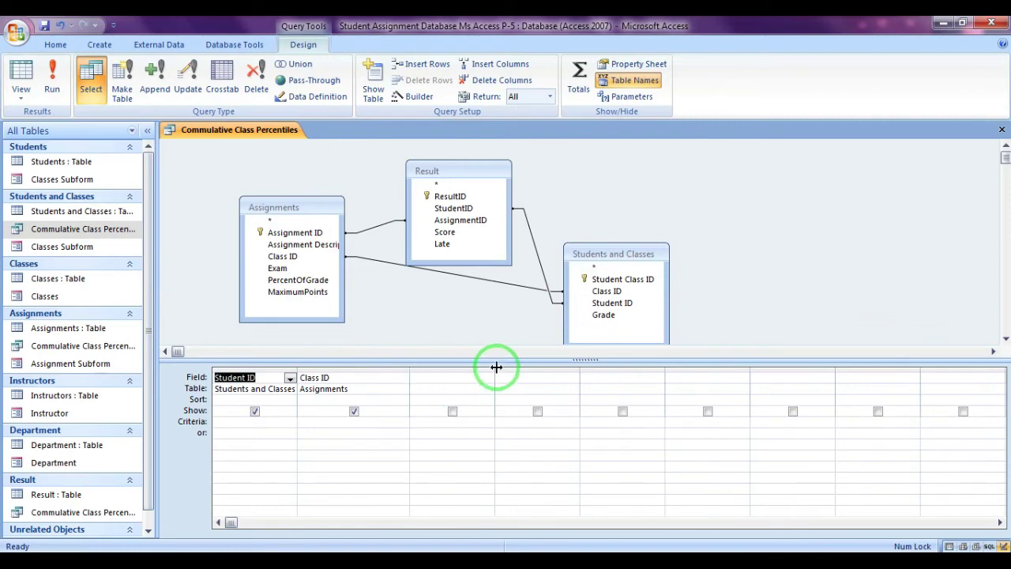
{"action": "left_click_drag", "start_coordinate": [496, 366], "coordinate": [835, 367]}
{"action": "left_click", "coordinate": [475, 380]}
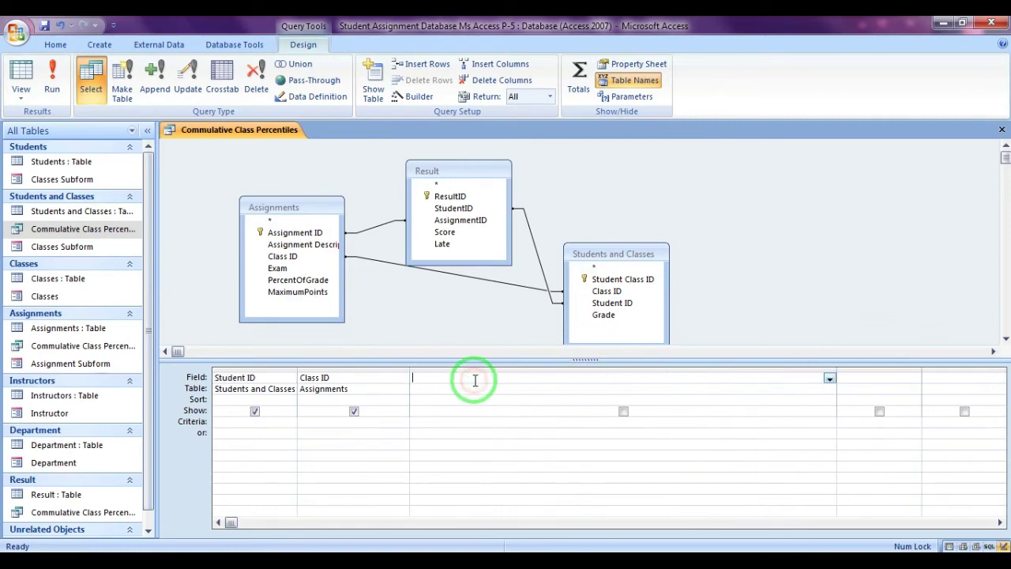
{"action": "type", "text": "Grade(%):Sum((Result.Score/Assignments.MaximumPoints)*Assignments.Percent Of Grade))"}
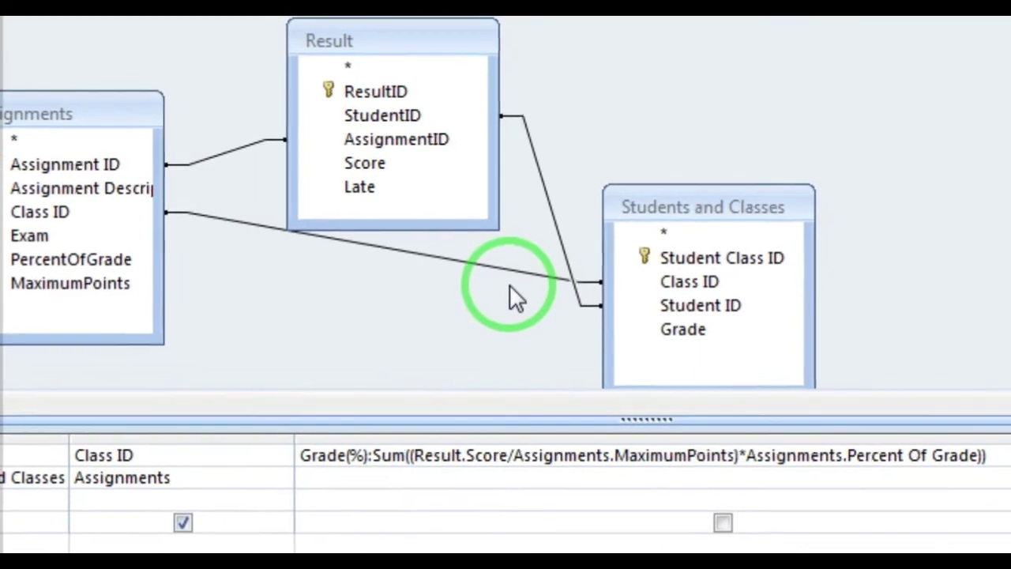
Remove the spaces from Percent Of Grade in the Grade(%) expression so the field reference reads Assignments.PercentOfGrade.
{"action": "key", "text": "Left"}
{"action": "key", "text": "Left"}
{"action": "key", "text": "Left"}
{"action": "key", "text": "Left"}
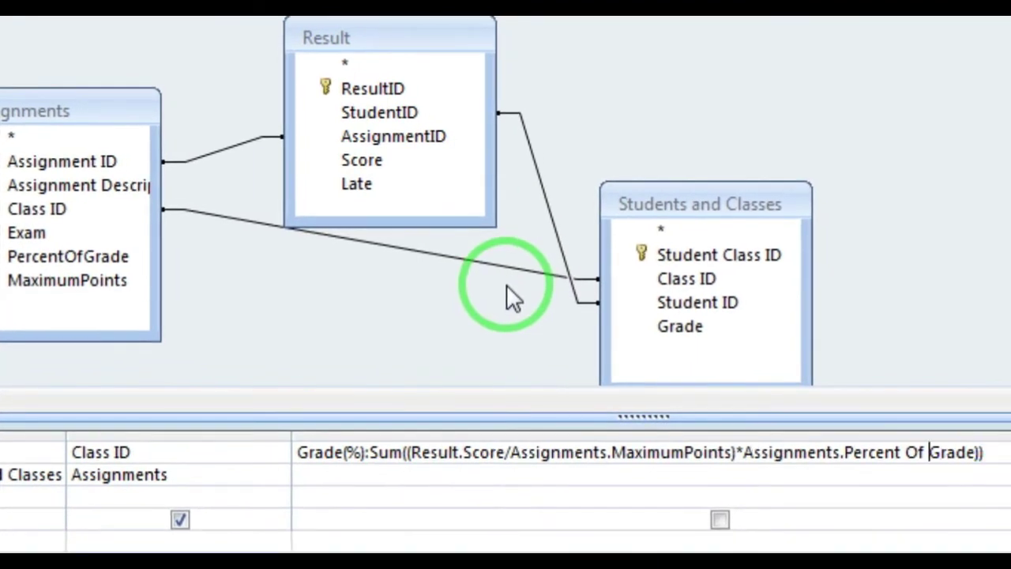
{"action": "key", "text": "BackSpace"}
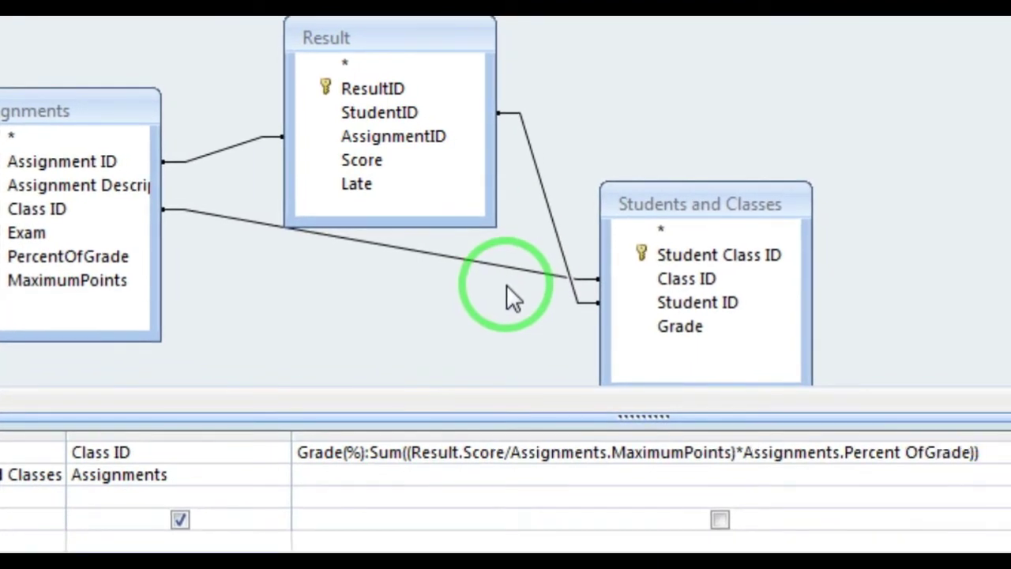
{"action": "key", "text": "BackSpace"}
{"action": "key", "text": "Left"}
{"action": "key", "text": "Left"}
{"action": "key", "text": "Left"}
{"action": "key", "text": "Left"}
{"action": "key", "text": "Left"}
{"action": "key", "text": "Left"}
{"action": "key", "text": "Left"}
{"action": "key", "text": "Left"}
{"action": "key", "text": "Left"}
{"action": "key", "text": "Left"}
{"action": "key", "text": "Left"}
{"action": "key", "text": "Left"}
{"action": "key", "text": "Left"}
{"action": "key", "text": "Left"}
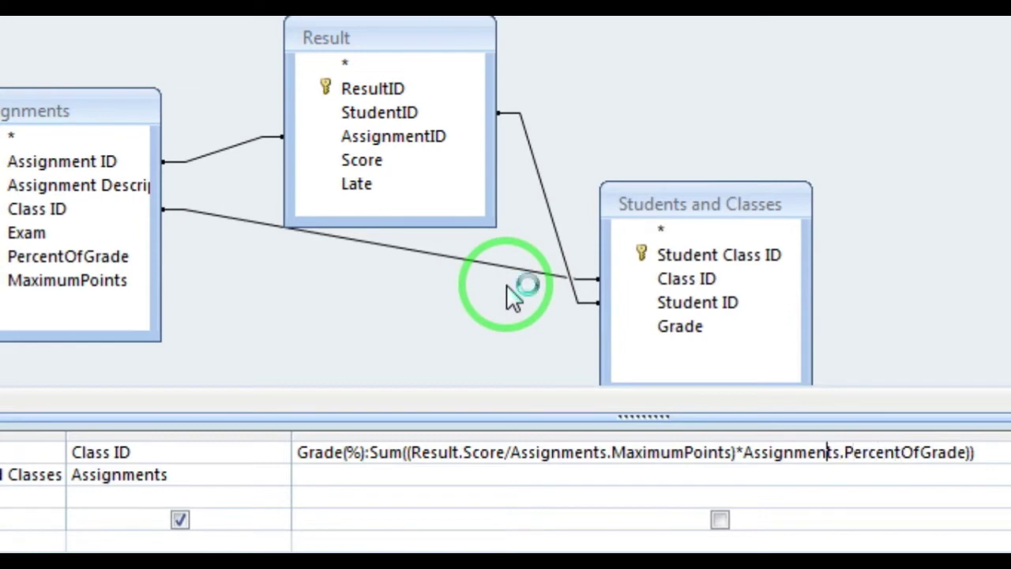
Remove the surplus closing parenthesis from the end of the Grade(%) expression and commit it.
{"action": "key", "text": "Return"}
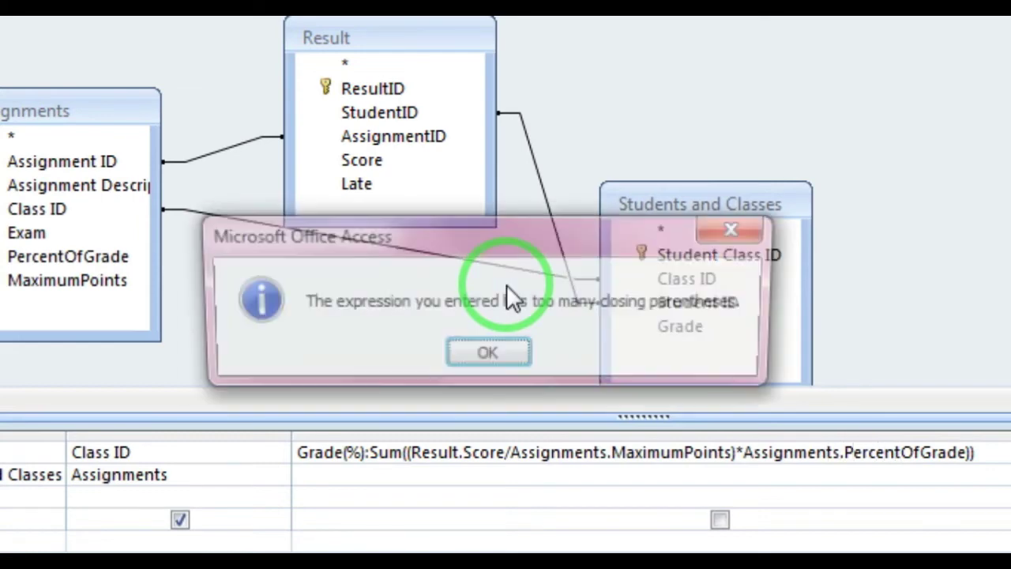
{"action": "key", "text": "Return"}
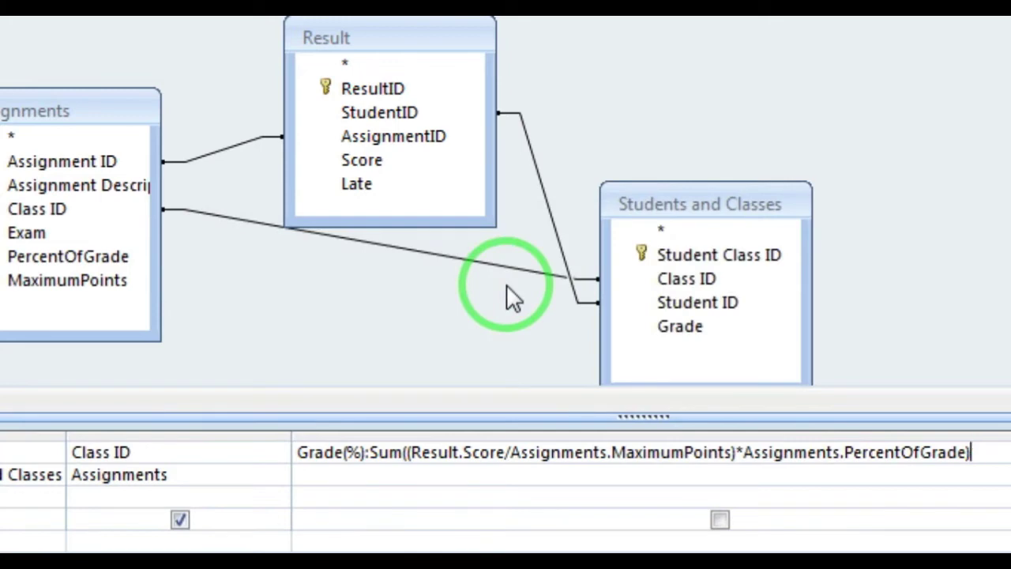
{"action": "key", "text": "Return"}
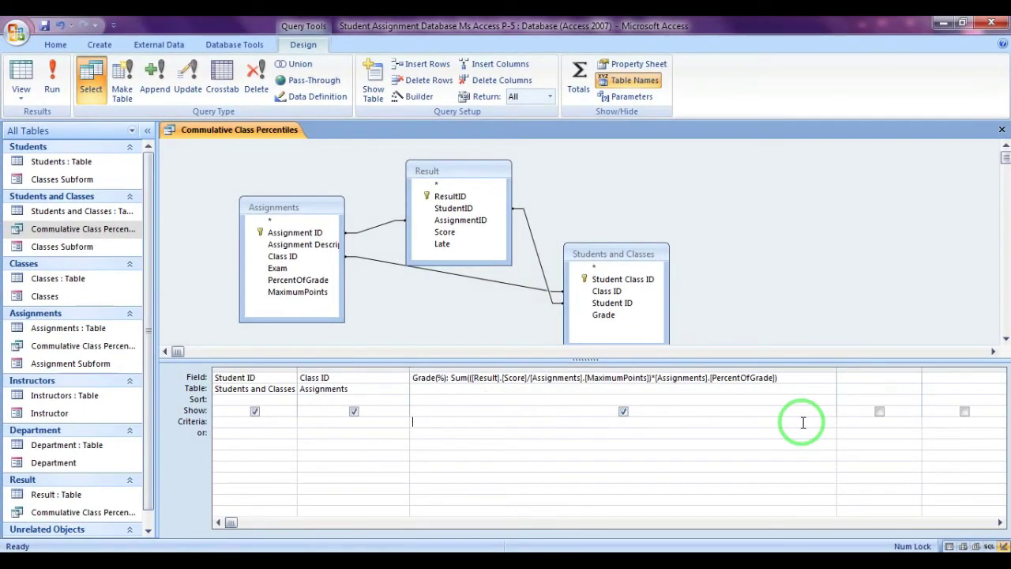
{"action": "left_click", "coordinate": [784, 402]}
{"action": "left_click", "coordinate": [828, 402]}
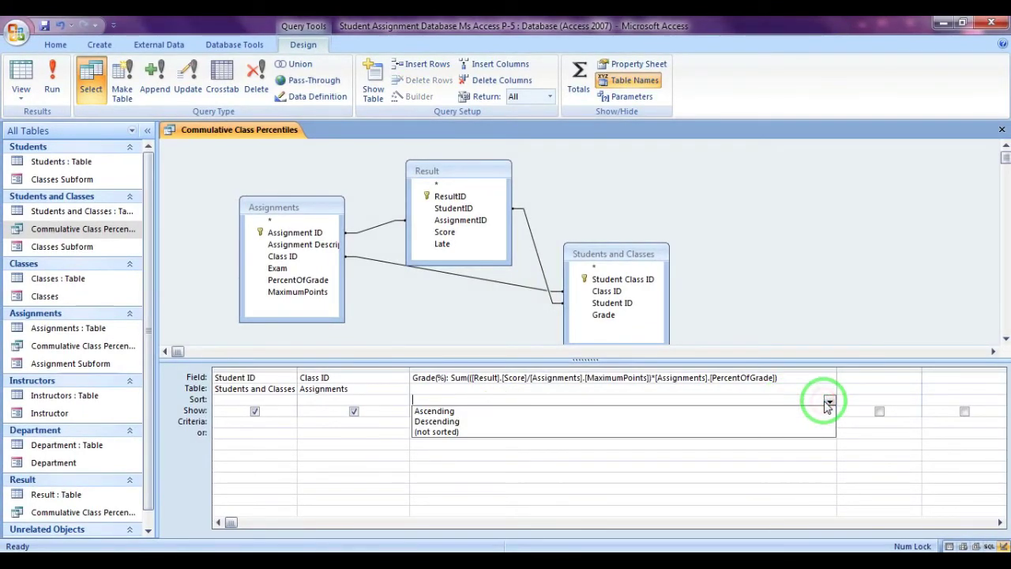
{"action": "left_click", "coordinate": [828, 402]}
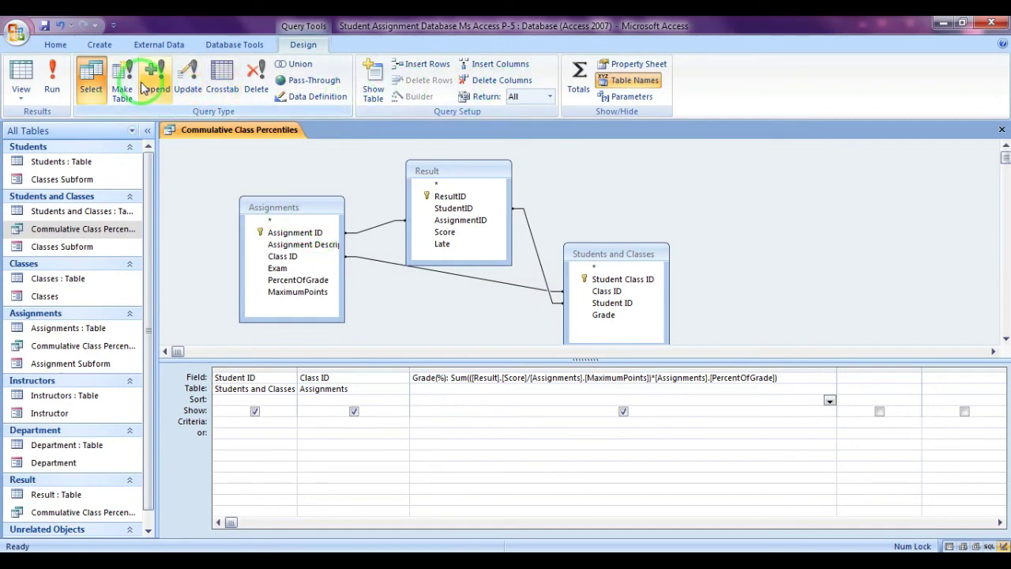
Switch the query to a crosstab query and set the Grade(%) column's total to Expression.
{"action": "left_click", "coordinate": [231, 76]}
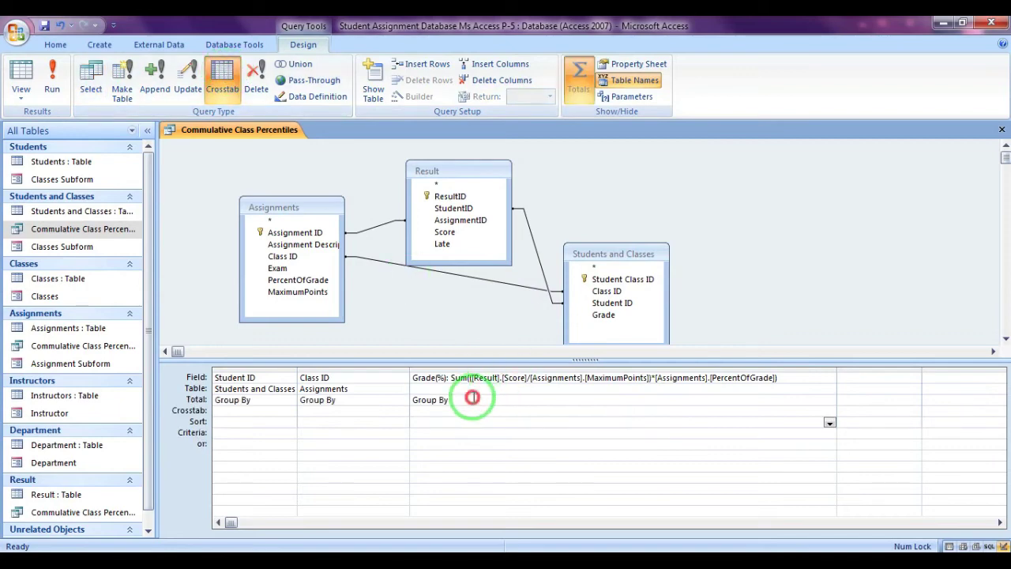
{"action": "left_click", "coordinate": [829, 401]}
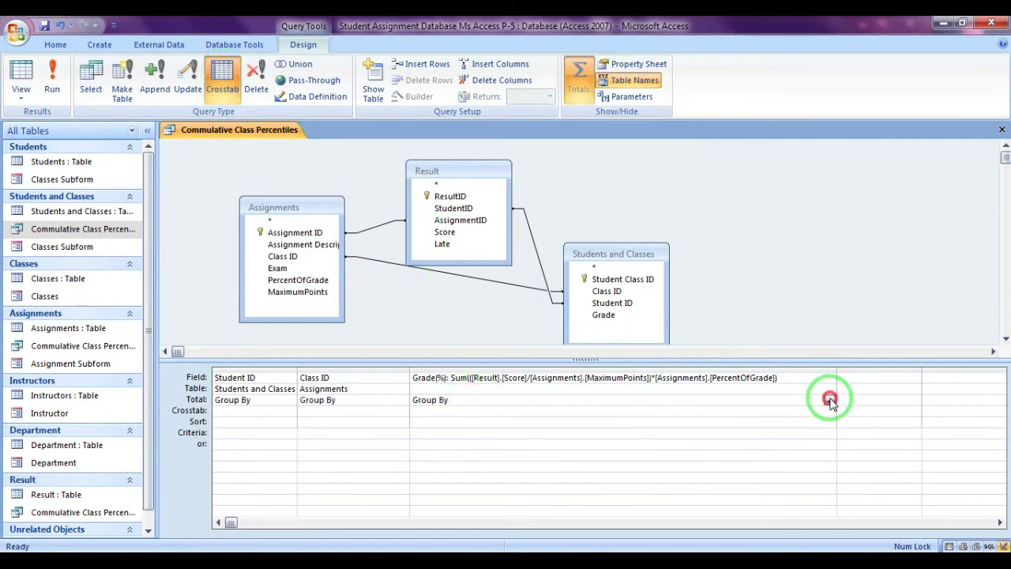
{"action": "left_click", "coordinate": [478, 513]}
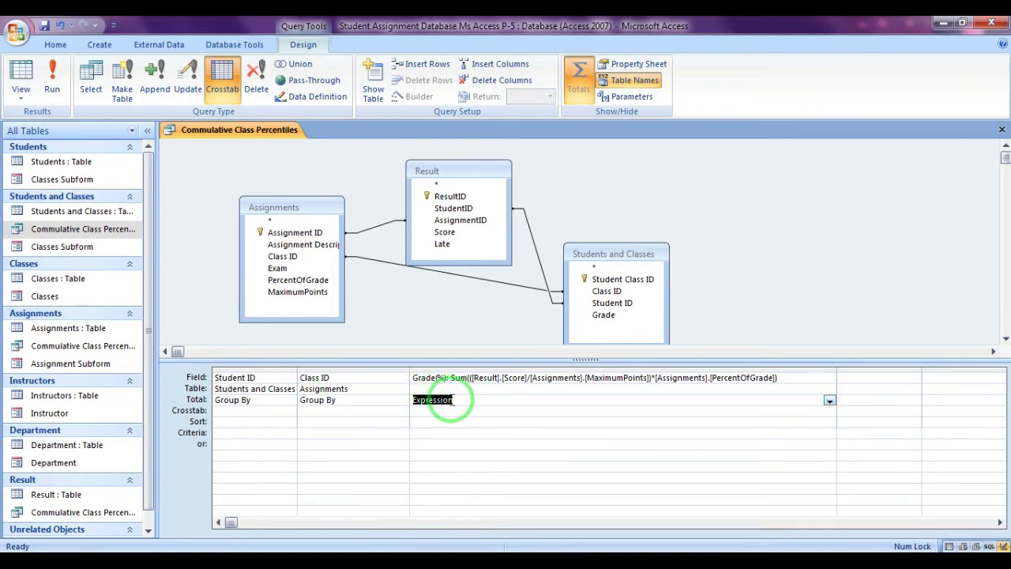
Try to view the crosstab query's results, and change the query type back to Select.
{"action": "left_click", "coordinate": [21, 79]}
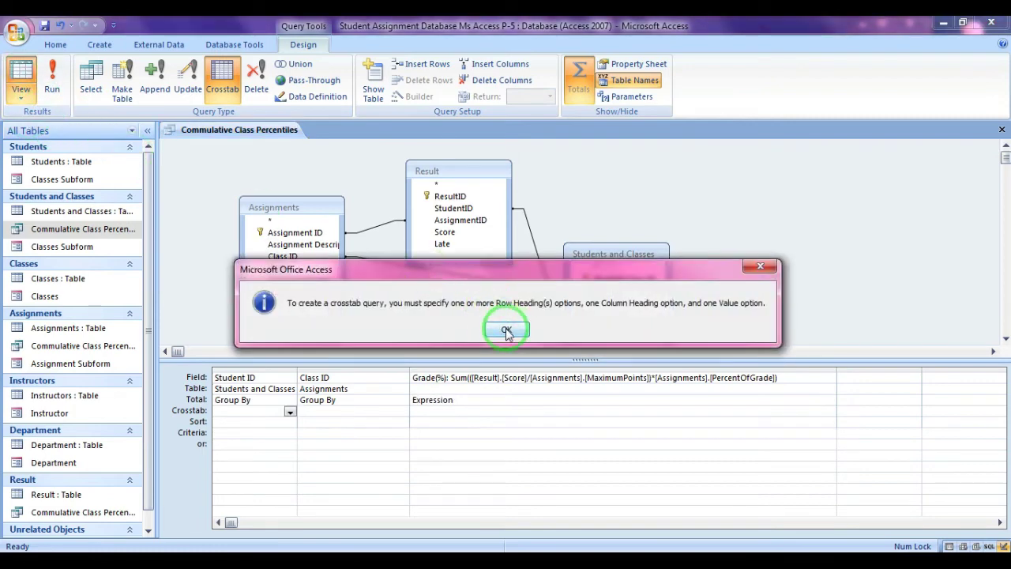
{"action": "left_click", "coordinate": [506, 331]}
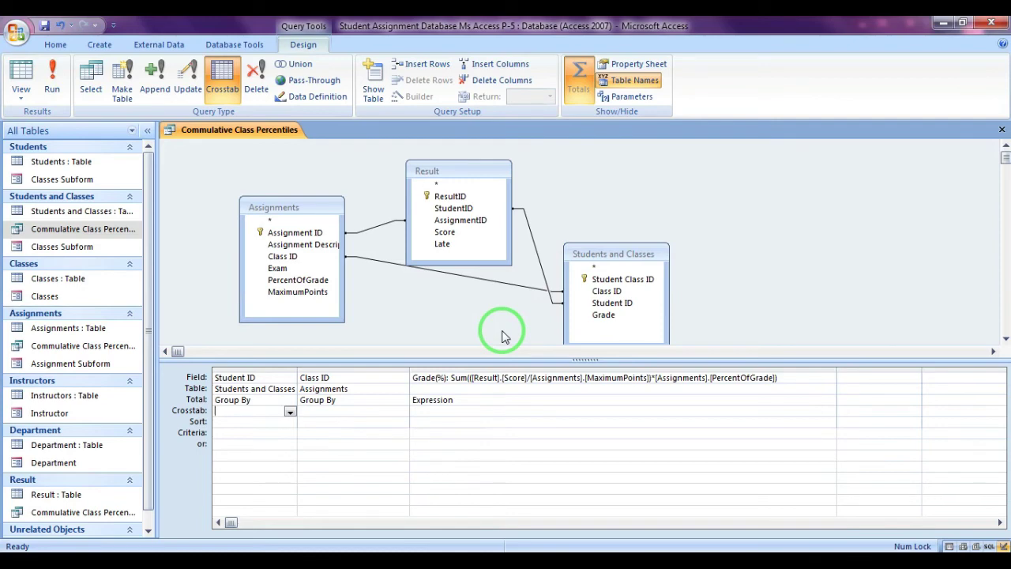
{"action": "left_click", "coordinate": [96, 79]}
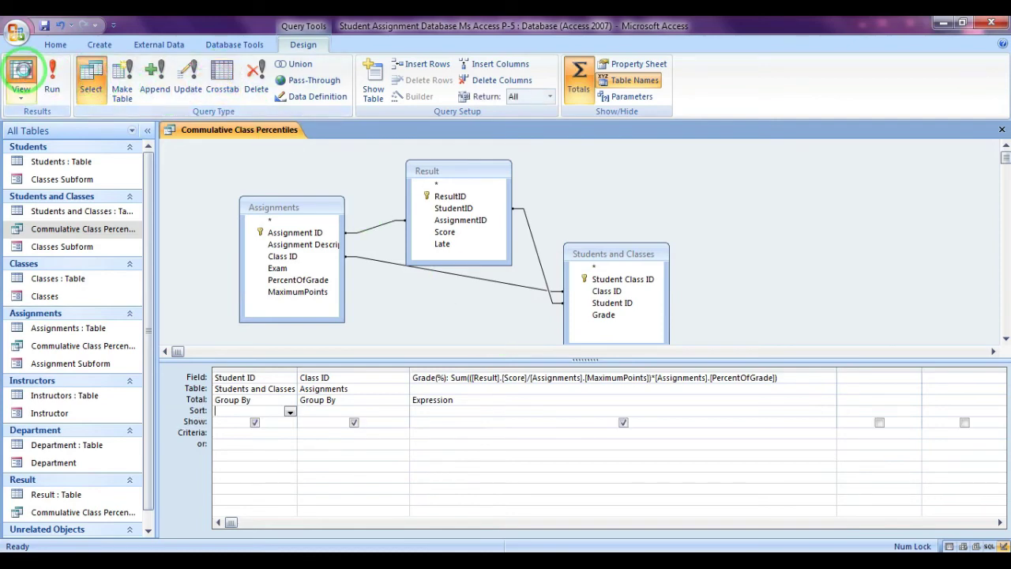
View the query's datasheet, and close the Commulative Class Percentiles query with its changes saved.
{"action": "left_click", "coordinate": [22, 73]}
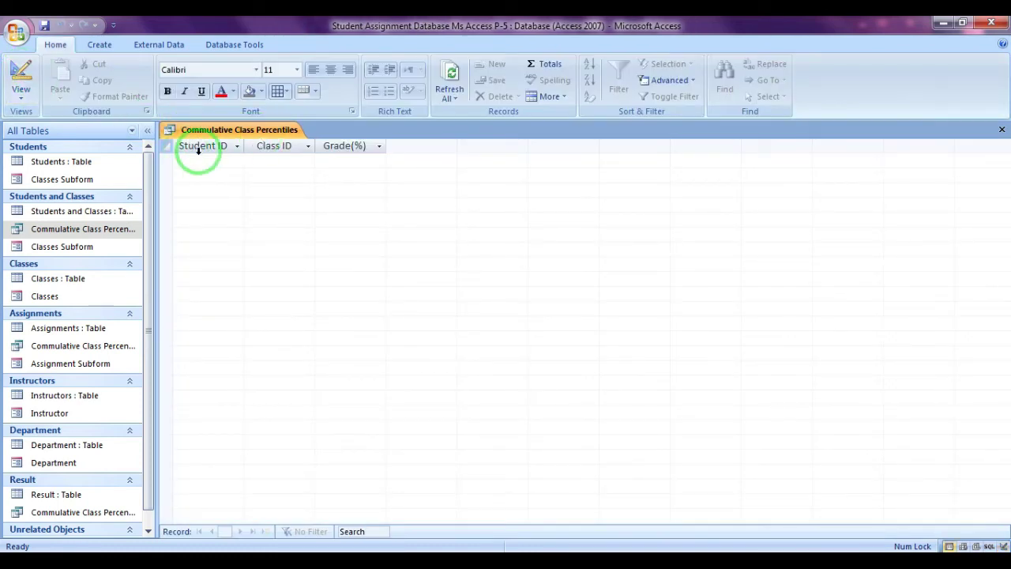
{"action": "left_click", "coordinate": [1002, 129]}
{"action": "left_click", "coordinate": [451, 328]}
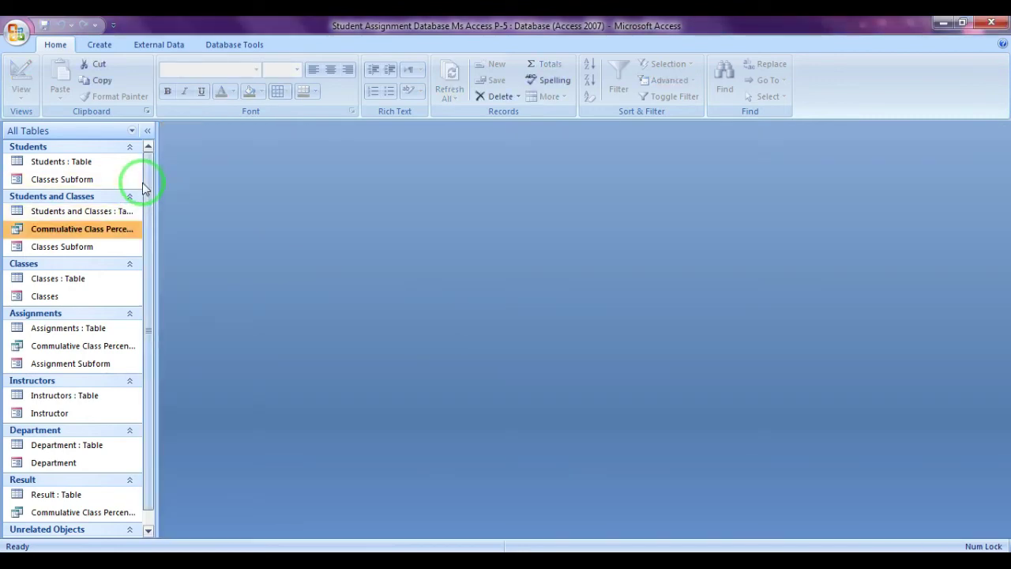
Create a new query in design view and add the Commulative Class Percentiles query to it.
{"action": "left_click", "coordinate": [99, 44]}
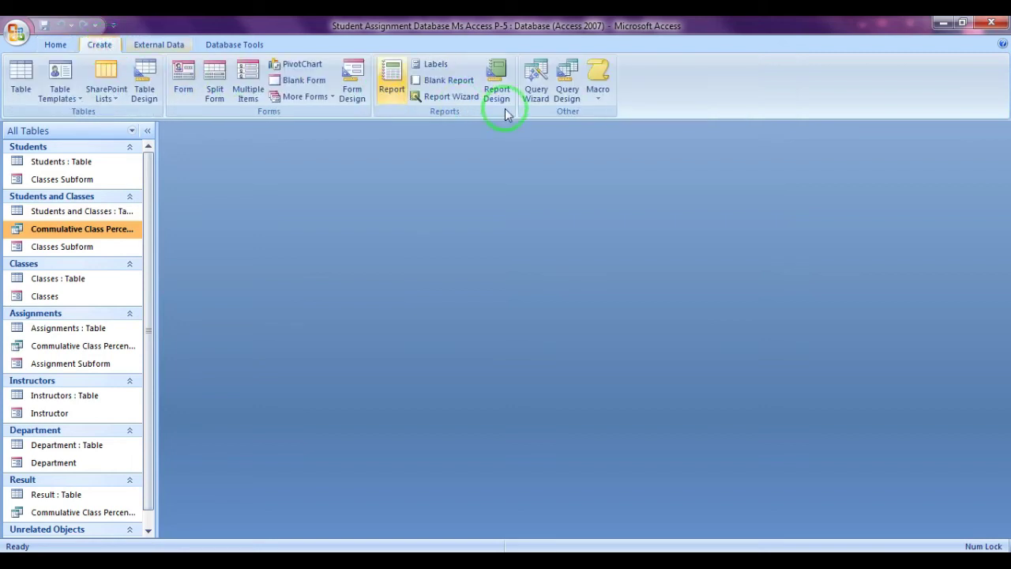
{"action": "left_click", "coordinate": [569, 86]}
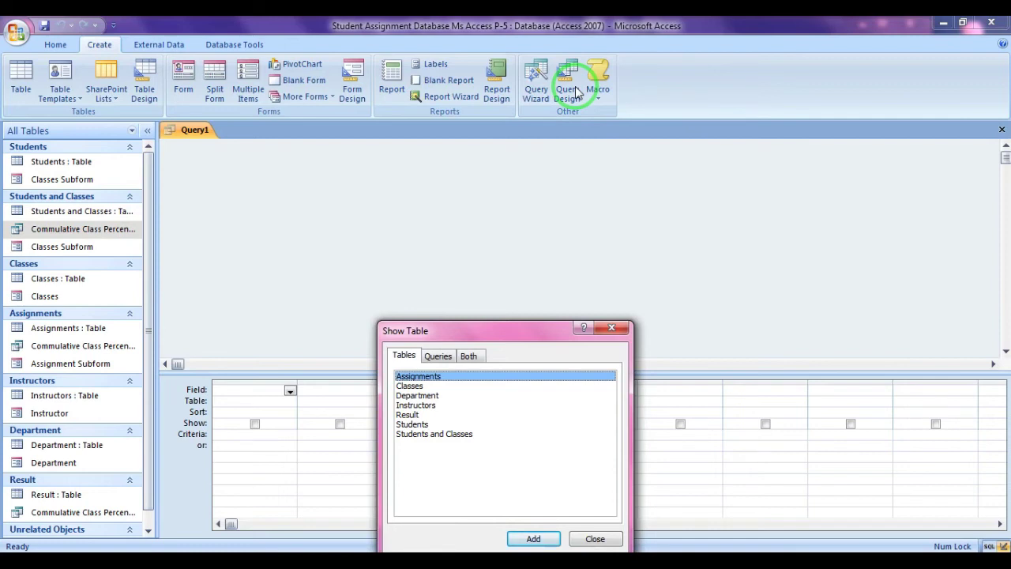
{"action": "left_click", "coordinate": [437, 355]}
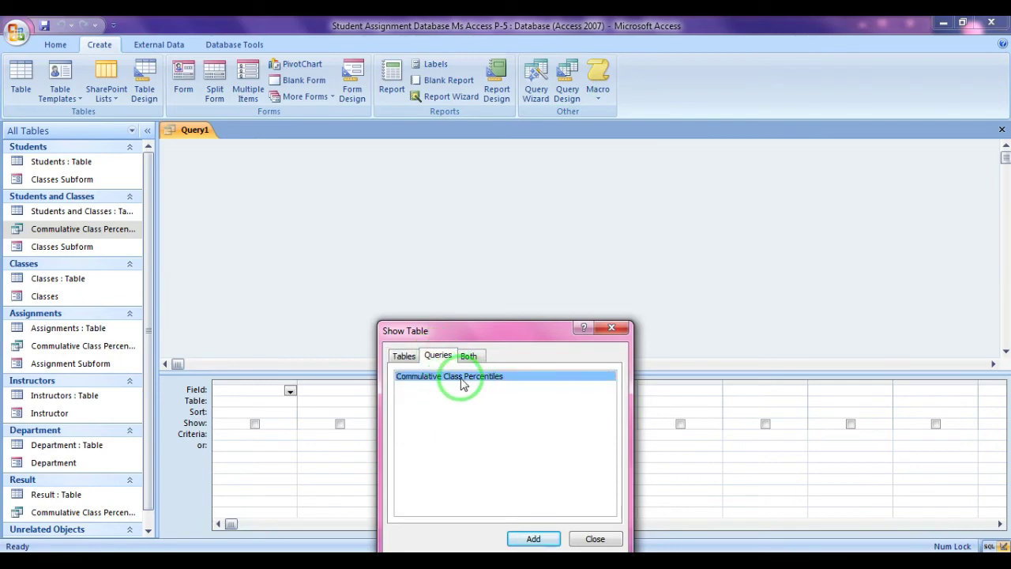
{"action": "left_click", "coordinate": [533, 538]}
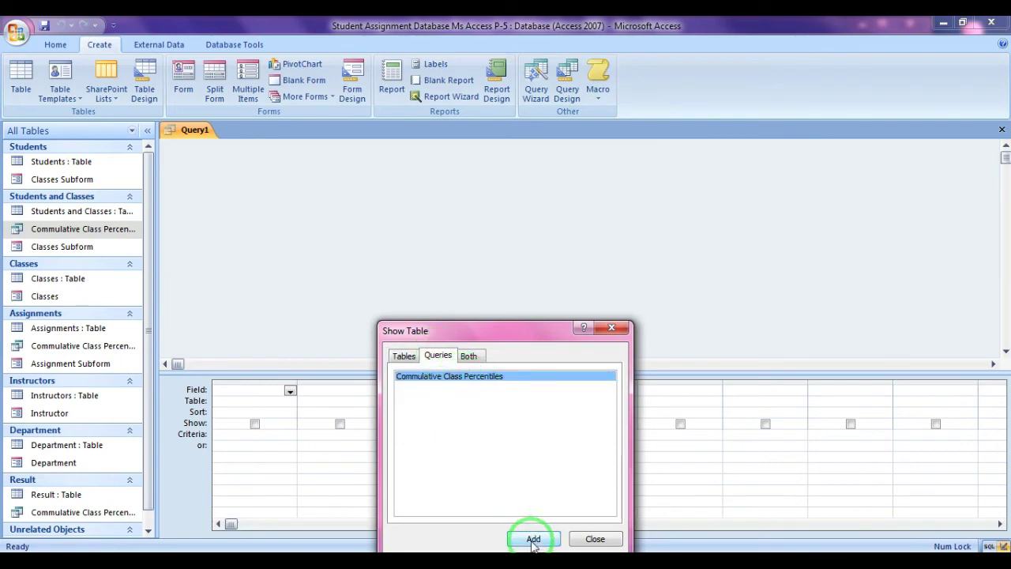
{"action": "left_click", "coordinate": [532, 540]}
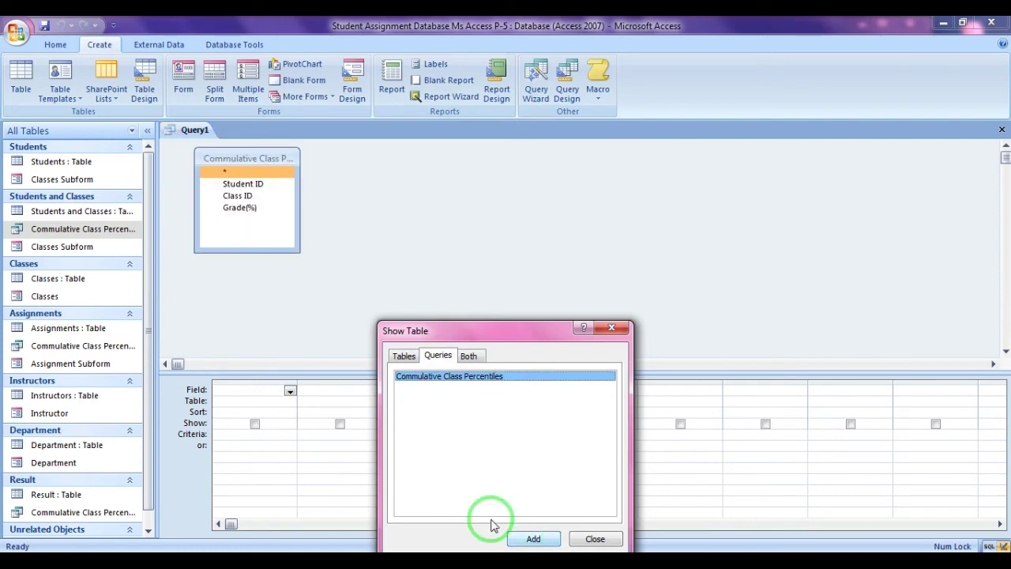
Add the Students and Classes table to the new query and place it farther from the Commulative Class Percentiles field list.
{"action": "left_click", "coordinate": [404, 356]}
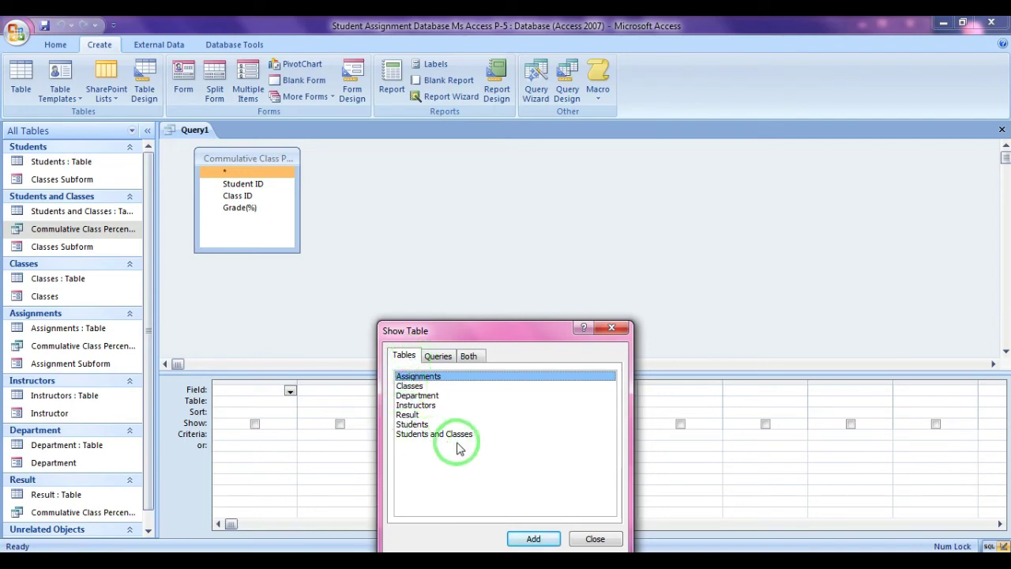
{"action": "left_click", "coordinate": [425, 436]}
{"action": "left_click", "coordinate": [534, 538]}
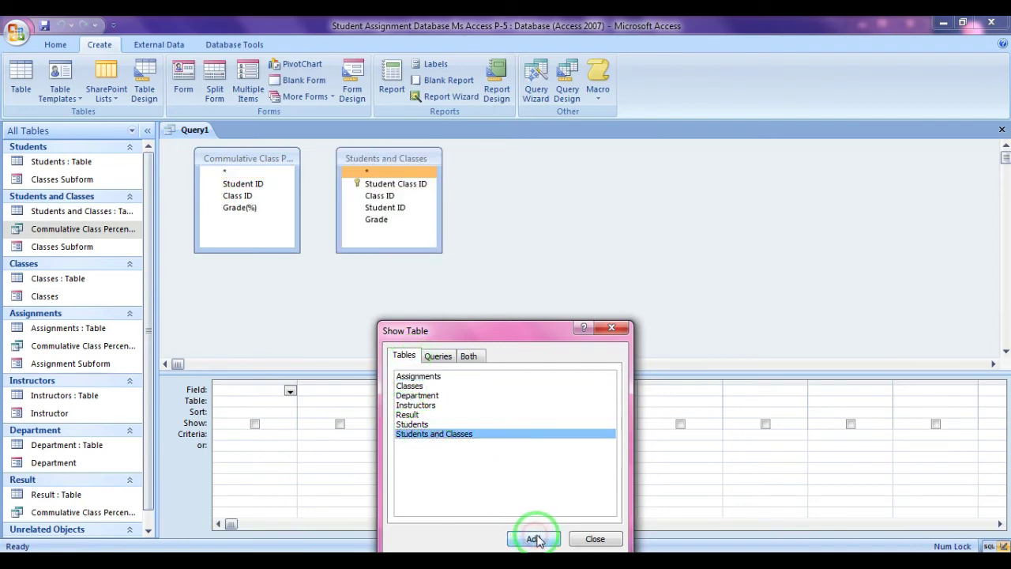
{"action": "left_click", "coordinate": [594, 538]}
{"action": "left_click_drag", "start_coordinate": [374, 158], "coordinate": [466, 167]}
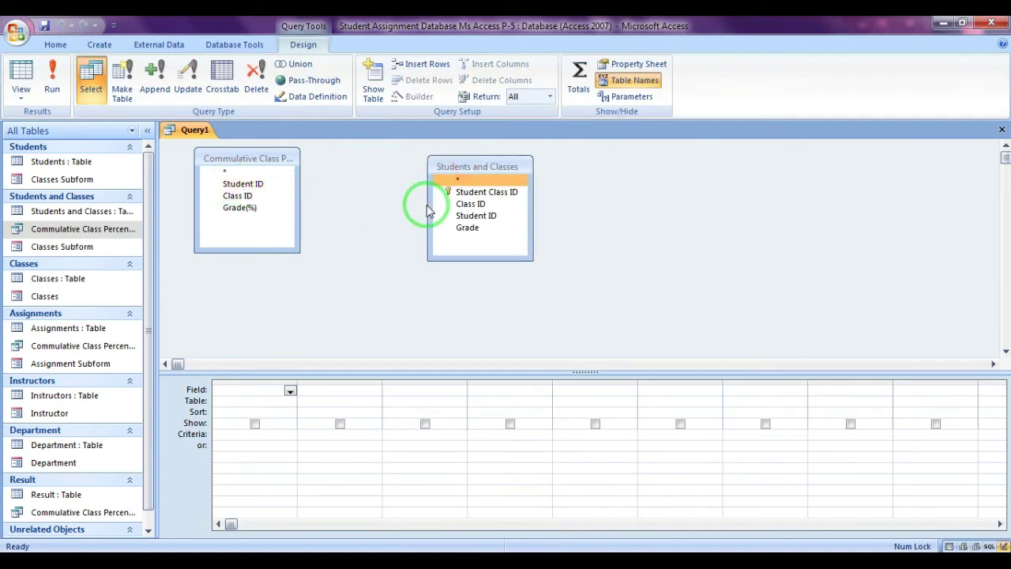
Try joining the Student ID fields with all records from Commulative Class Percentiles included, and delete that join.
{"action": "left_click_drag", "start_coordinate": [473, 212], "coordinate": [257, 189]}
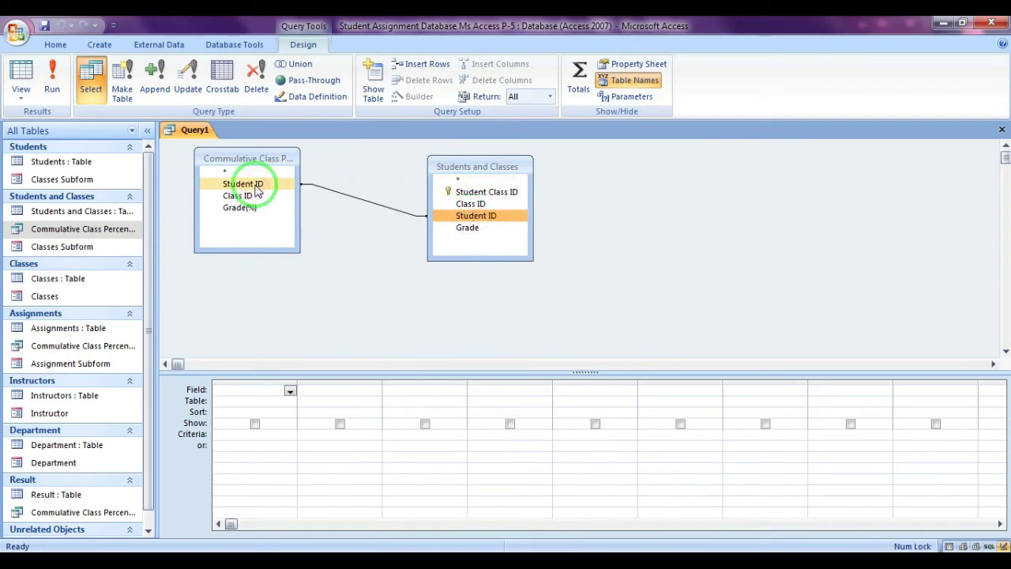
{"action": "double_click", "coordinate": [335, 194]}
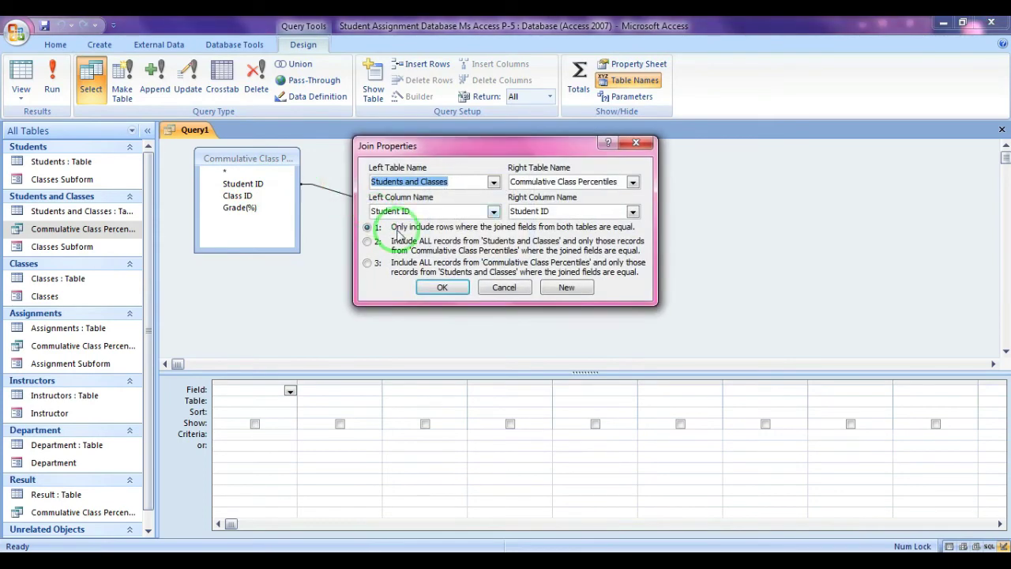
{"action": "left_click", "coordinate": [371, 265]}
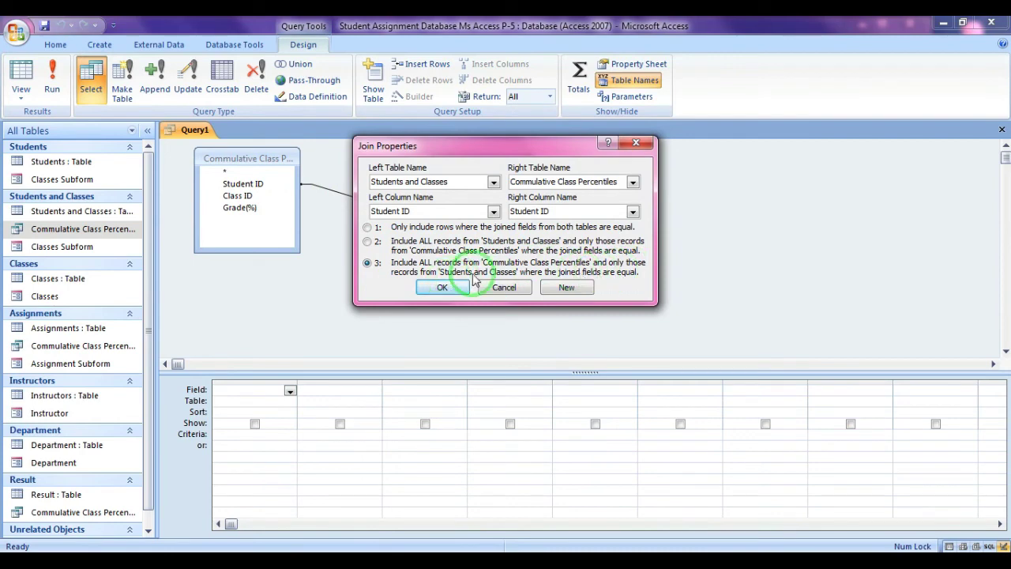
{"action": "left_click", "coordinate": [433, 288]}
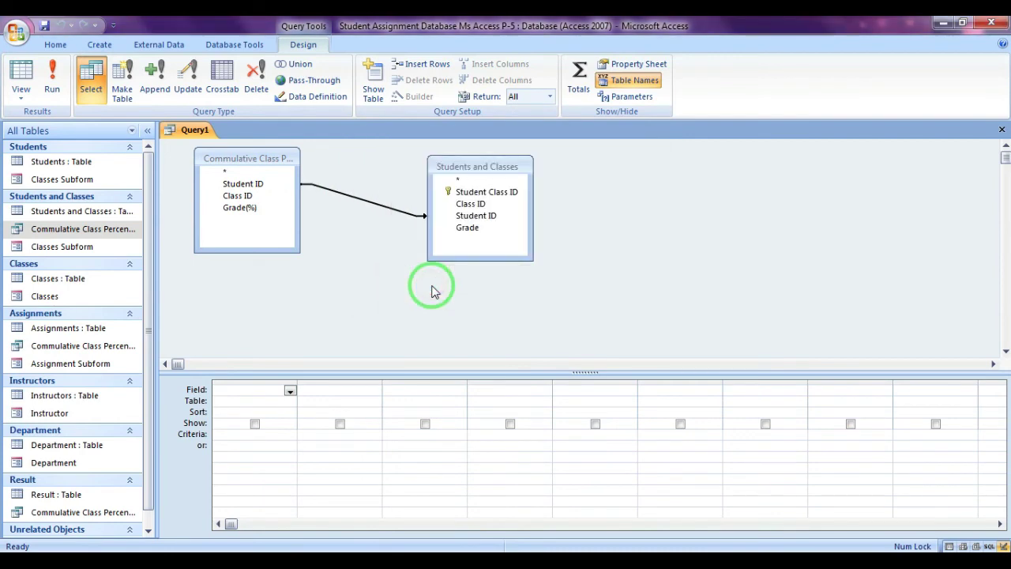
{"action": "right_click", "coordinate": [357, 199]}
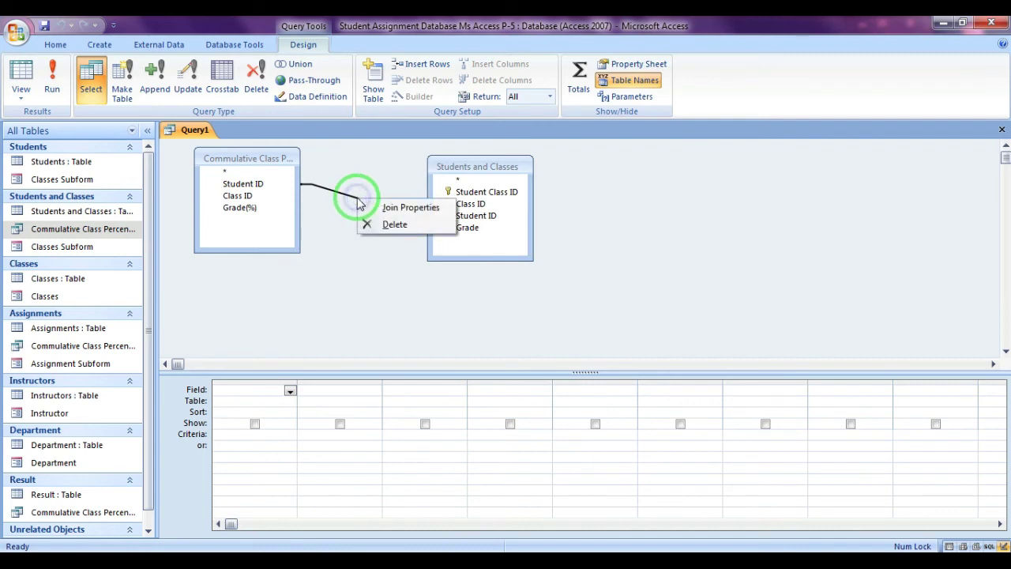
{"action": "left_click", "coordinate": [374, 224]}
Join Student ID from Commulative Class Percentiles to Students and Classes, including all records from Students and Classes.
{"action": "left_click_drag", "start_coordinate": [276, 184], "coordinate": [457, 216]}
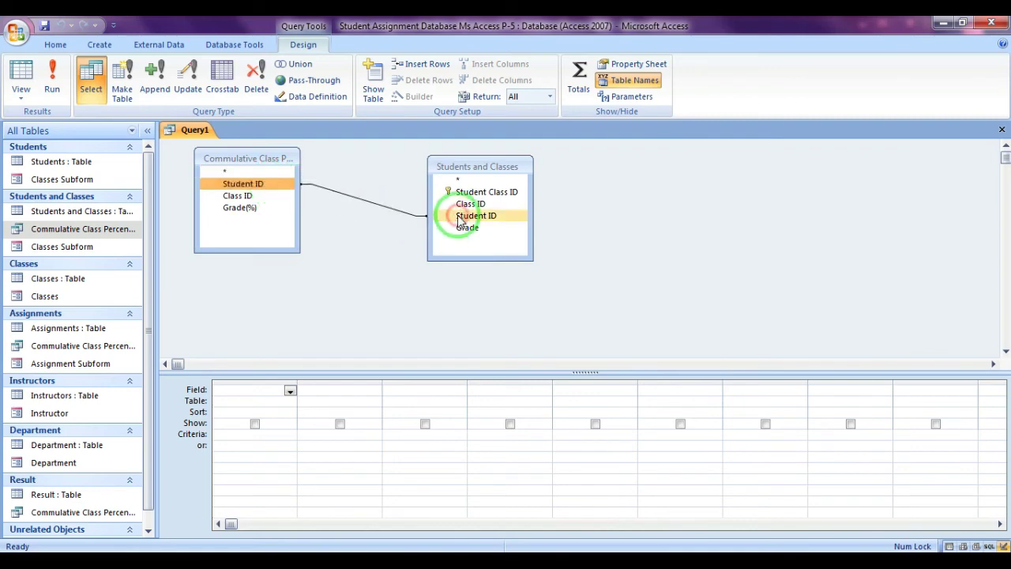
{"action": "double_click", "coordinate": [361, 203]}
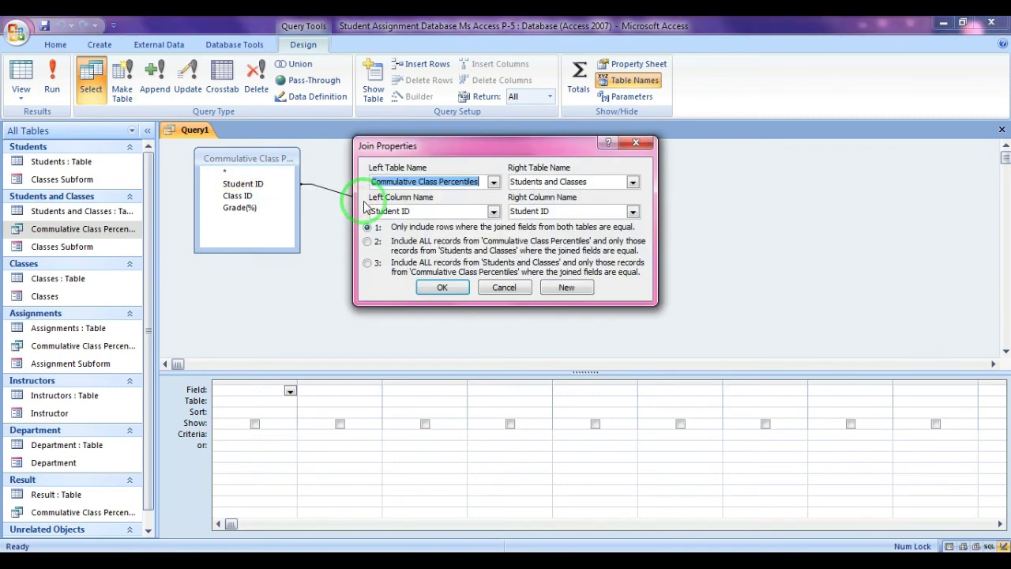
{"action": "left_click", "coordinate": [367, 262]}
{"action": "left_click", "coordinate": [441, 287]}
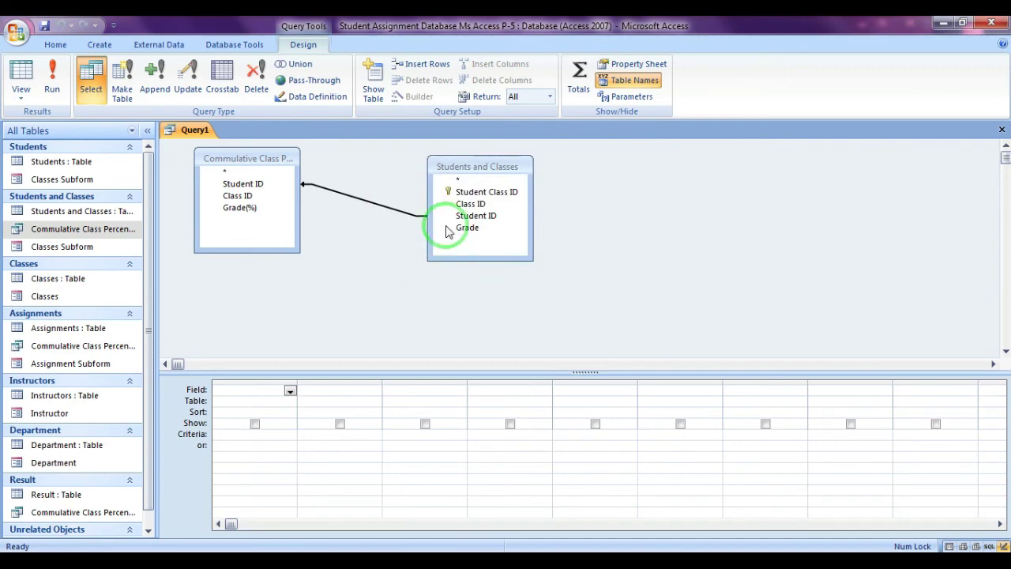
Join Class ID from Commulative Class Percentiles to Class ID in Students and Classes, and shift the Commulative Class Percentiles field list slightly down.
{"action": "left_click", "coordinate": [282, 183]}
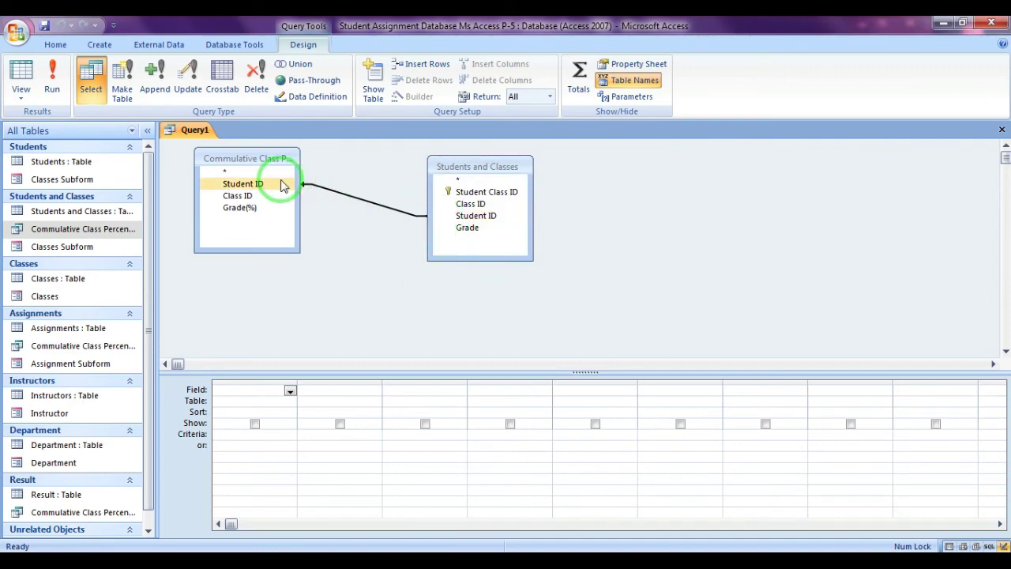
{"action": "left_click_drag", "start_coordinate": [263, 197], "coordinate": [444, 215]}
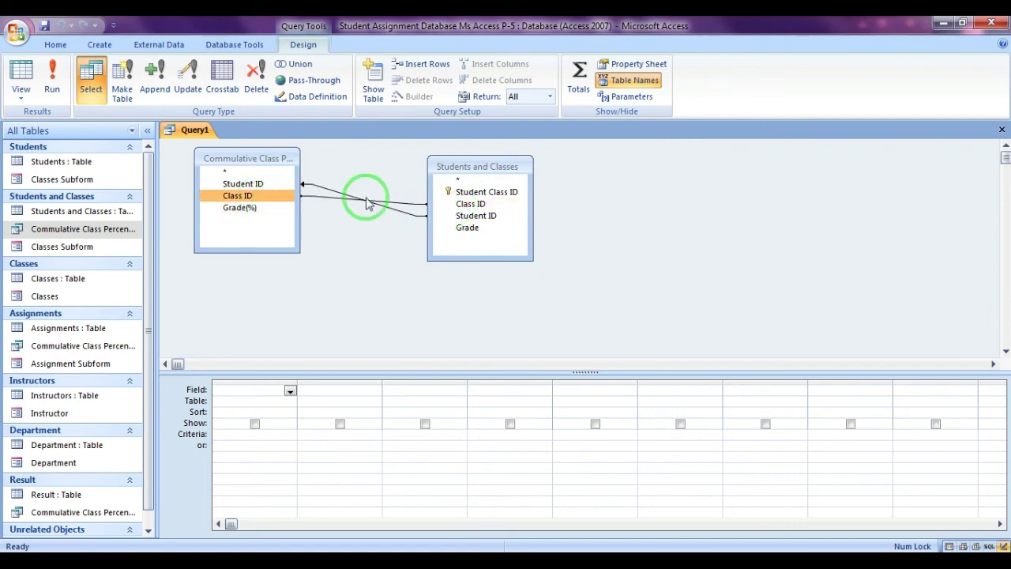
{"action": "left_click_drag", "start_coordinate": [289, 166], "coordinate": [307, 191]}
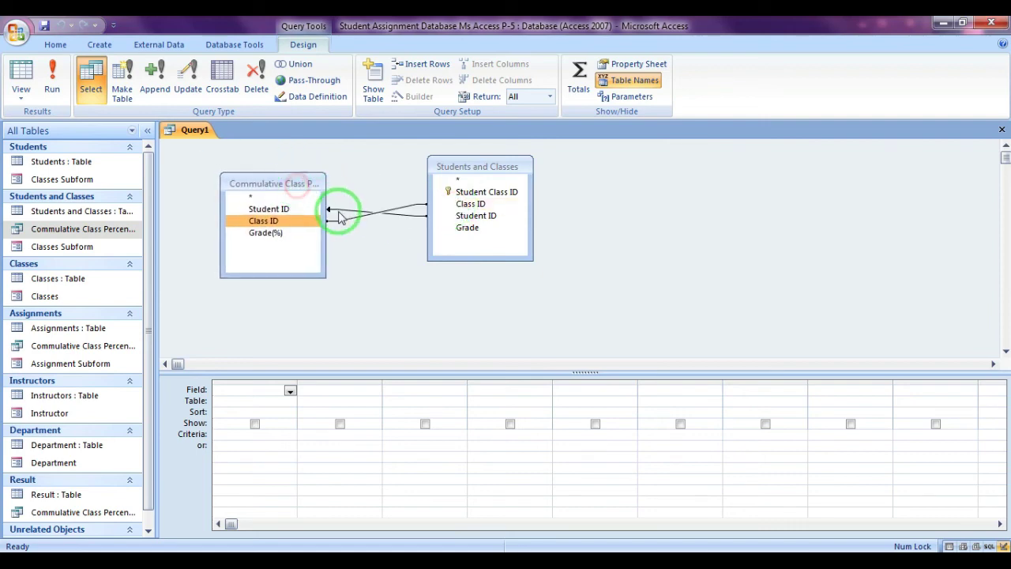
Set the Class ID join to include all records from Students and Classes and only matching records from Commulative Class Percentiles.
{"action": "double_click", "coordinate": [343, 222]}
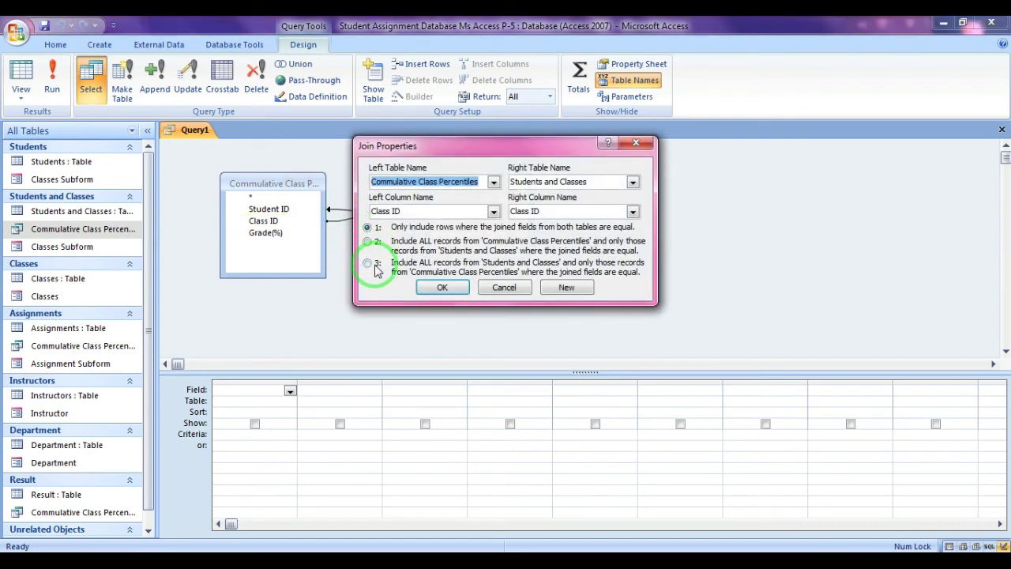
{"action": "left_click", "coordinate": [368, 265]}
{"action": "left_click", "coordinate": [441, 287]}
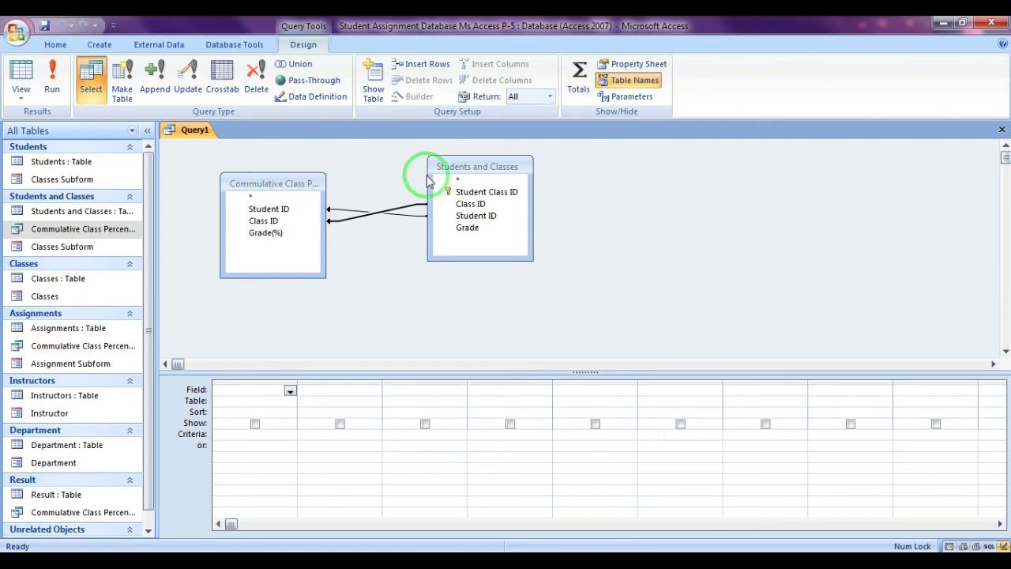
Add all Students and Classes fields (*) and Grade(%) from Commulative Class Percentiles to the query grid, and preview the query's records.
{"action": "double_click", "coordinate": [481, 168]}
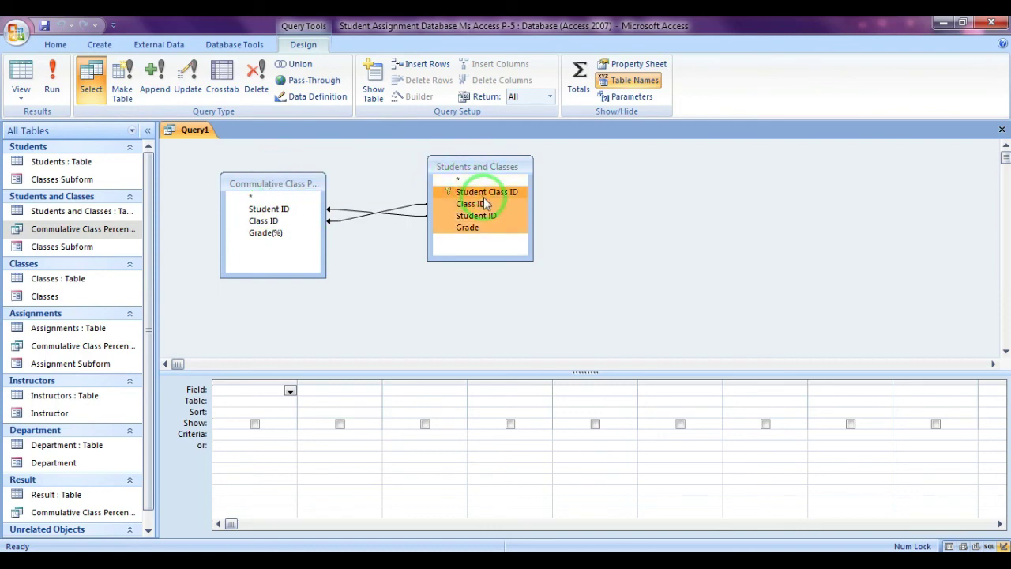
{"action": "left_click", "coordinate": [483, 251]}
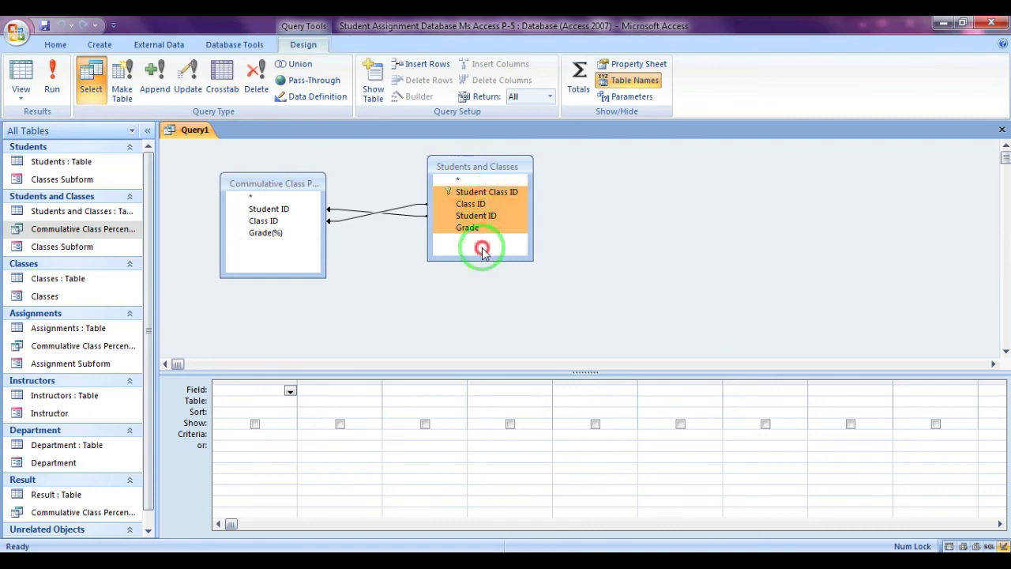
{"action": "left_click", "coordinate": [469, 183]}
{"action": "left_click_drag", "start_coordinate": [469, 183], "coordinate": [360, 387]}
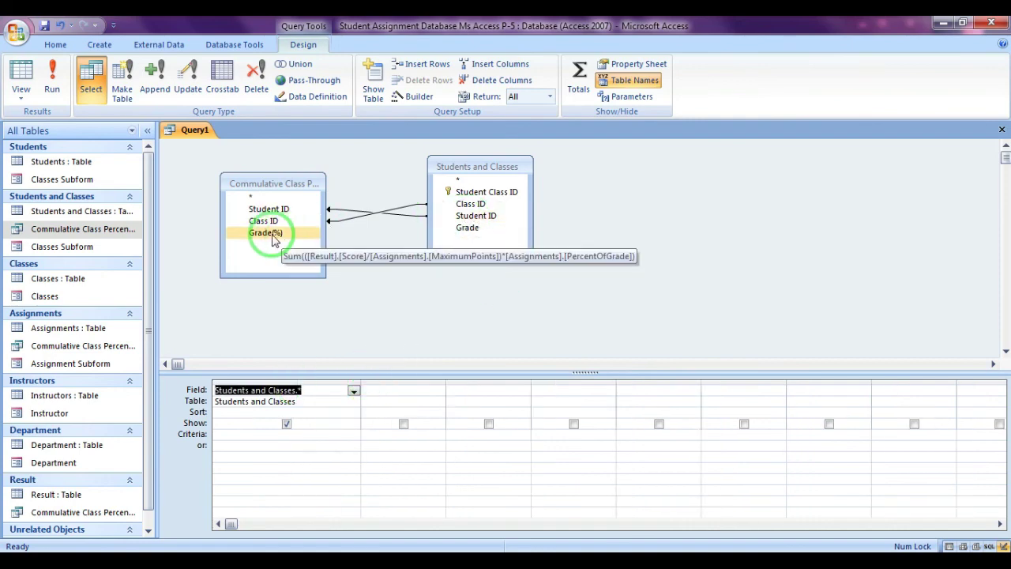
{"action": "left_click_drag", "start_coordinate": [273, 240], "coordinate": [403, 395]}
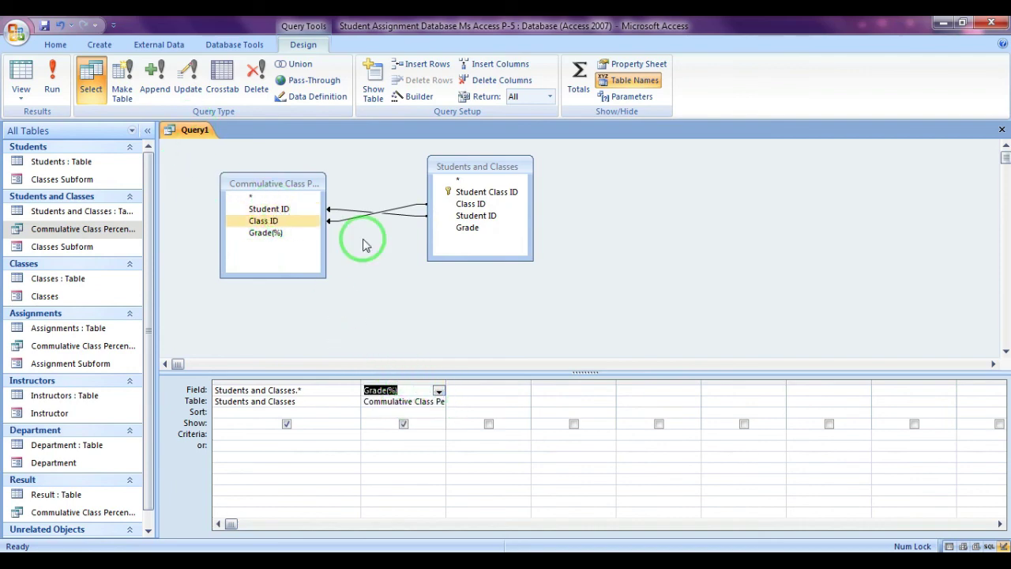
{"action": "left_click", "coordinate": [20, 75]}
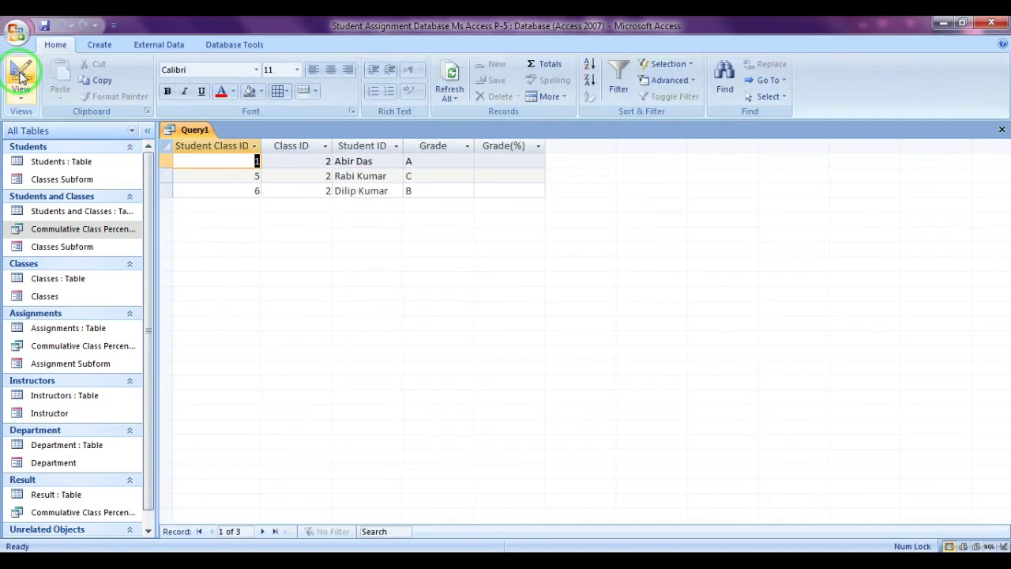
{"action": "left_click", "coordinate": [21, 75]}
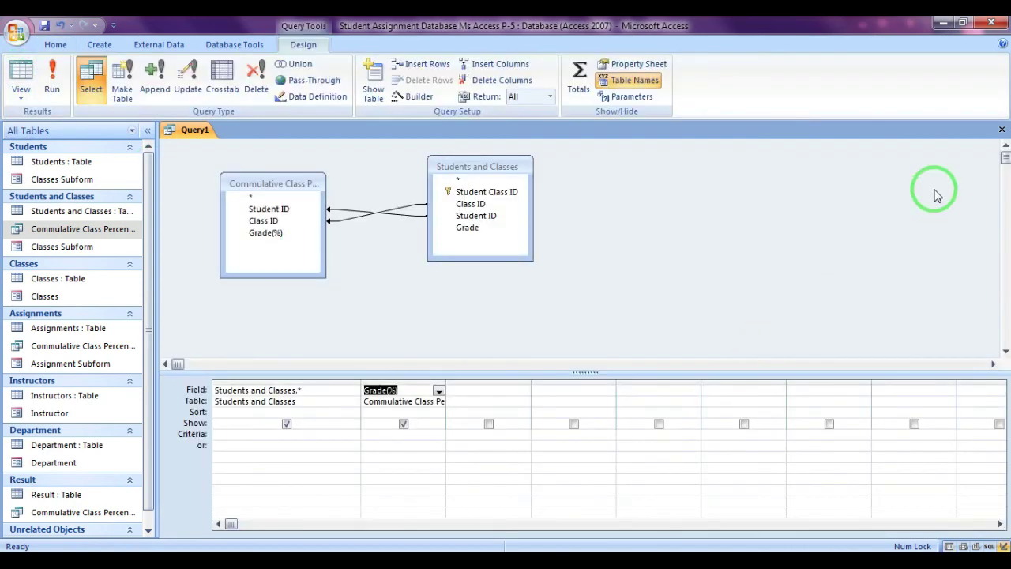
Close the new query and save it as Student Subforms Subquery.
{"action": "left_click", "coordinate": [1002, 128]}
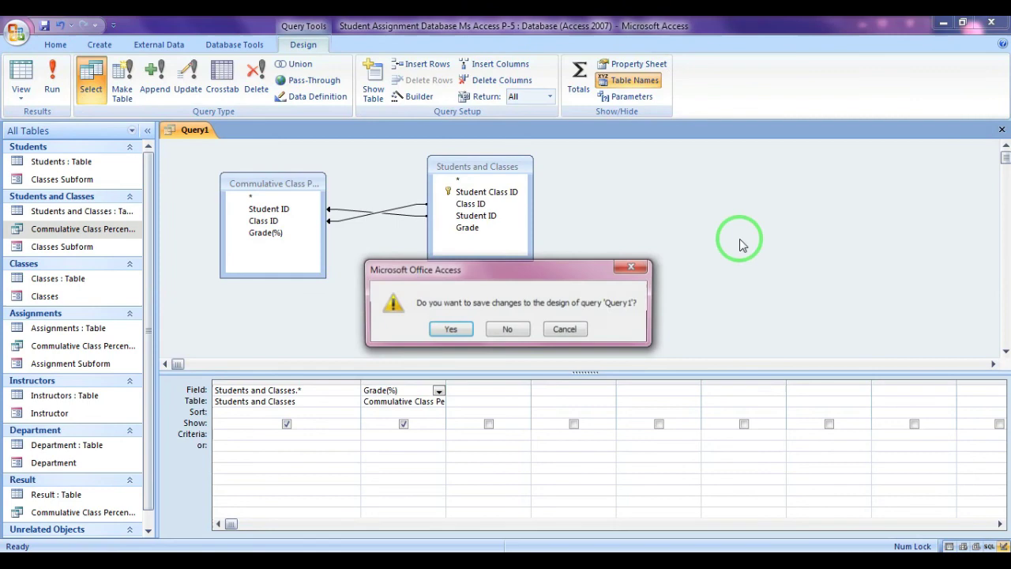
{"action": "left_click", "coordinate": [451, 330]}
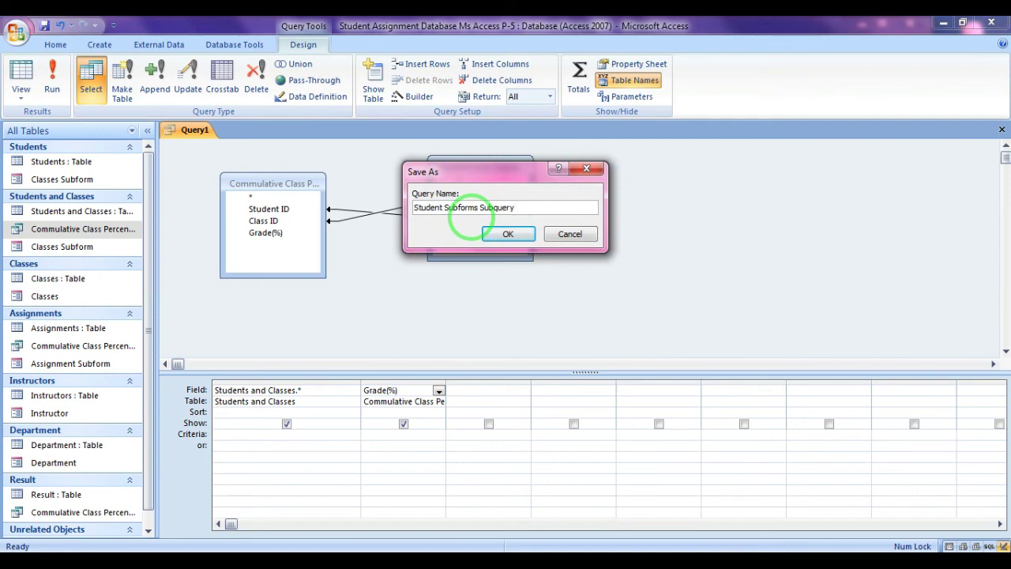
{"action": "key", "text": "Return"}
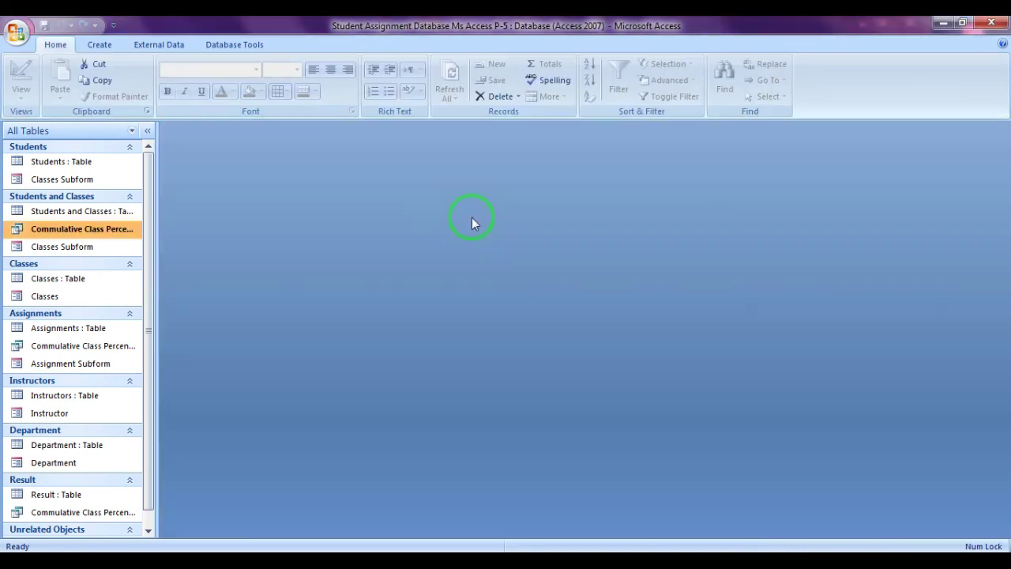